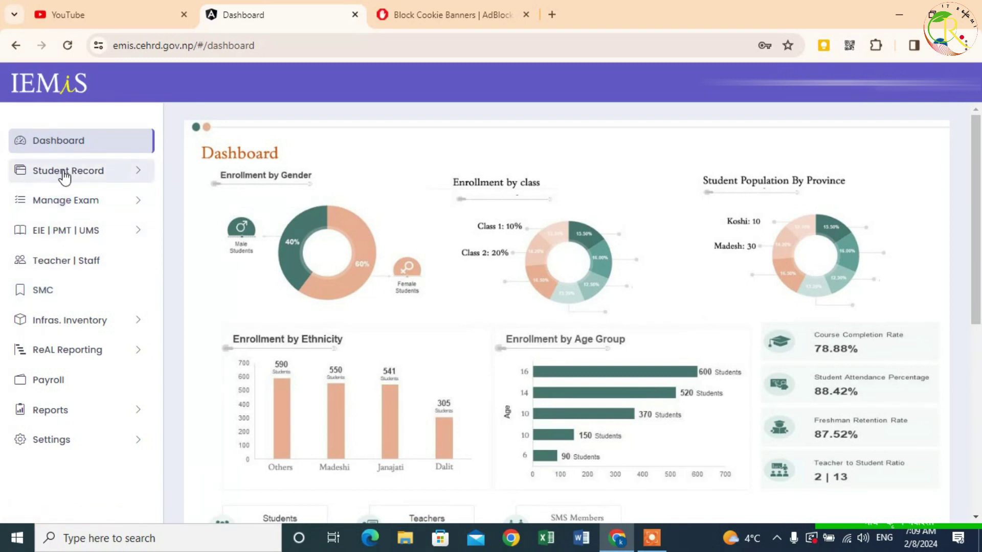
pyautogui.click(103, 376)
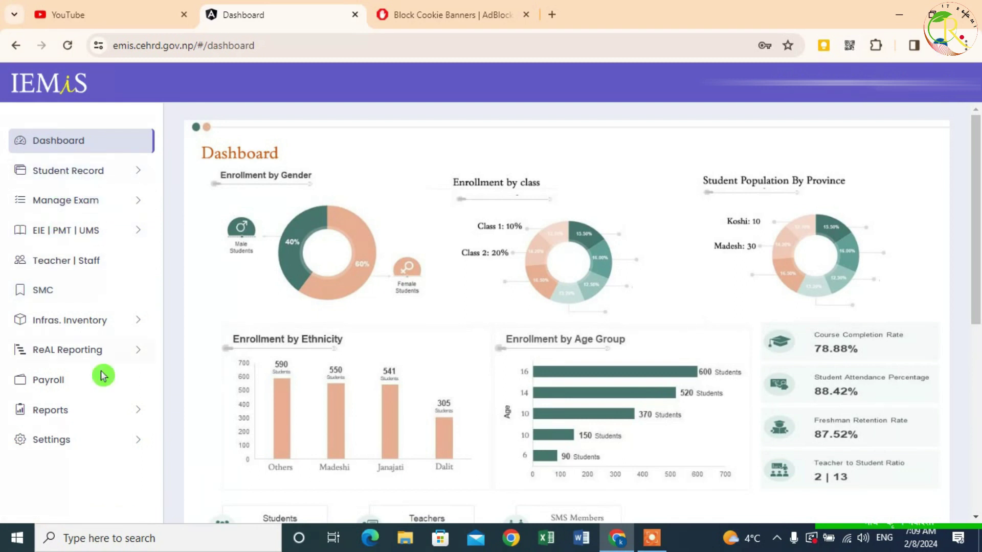
pyautogui.click(112, 443)
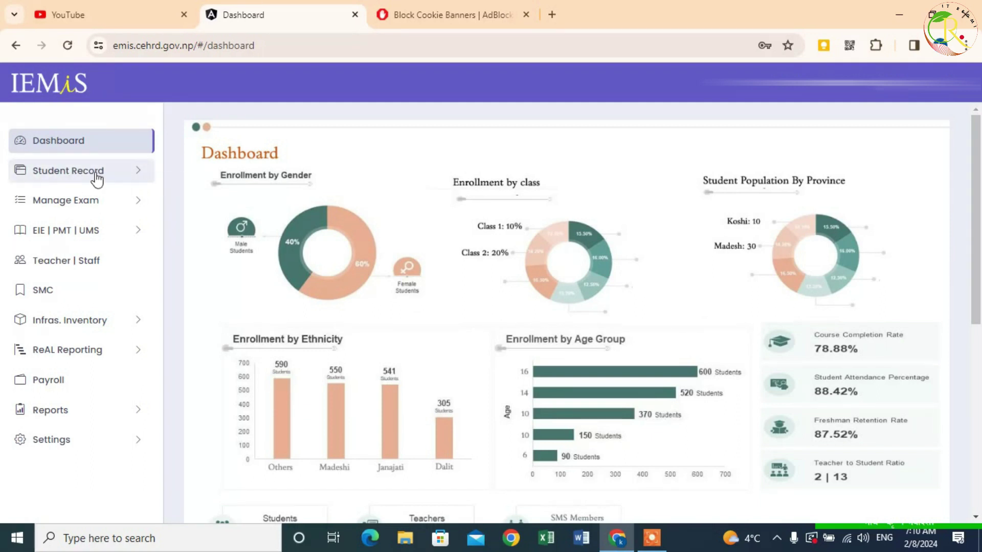
# Open the Student Information records and load the class 8 students for year 2080
pyautogui.click(123, 174)
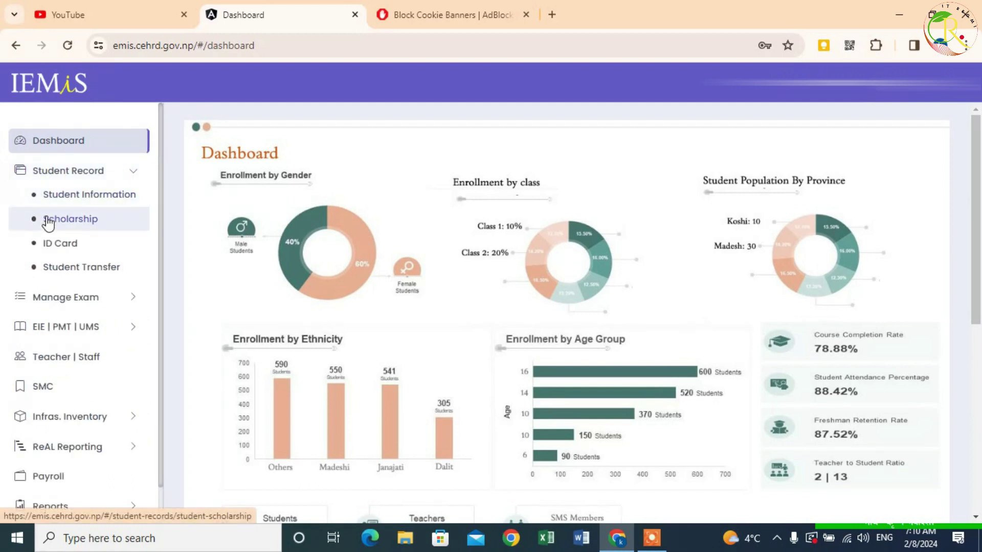
pyautogui.click(105, 197)
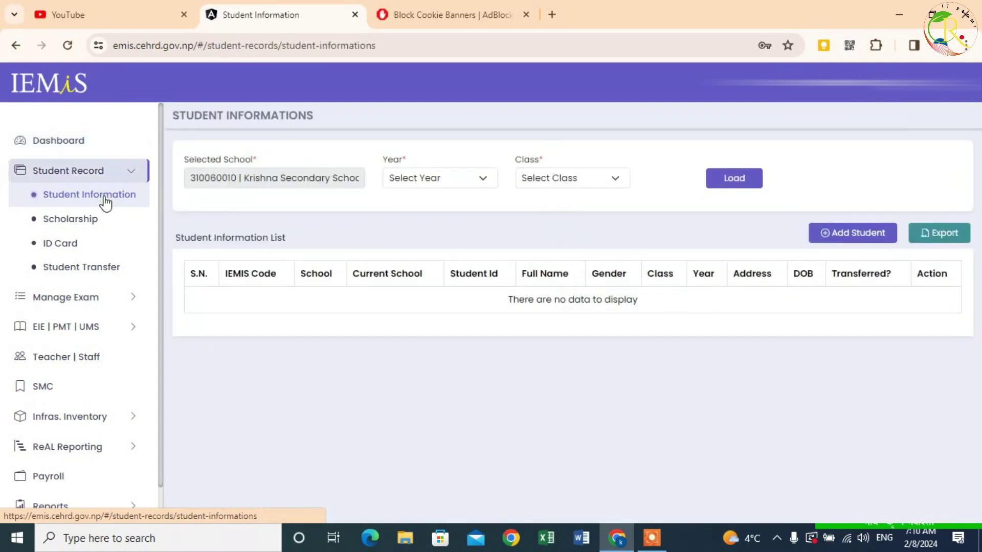
pyautogui.click(424, 182)
pyautogui.click(425, 209)
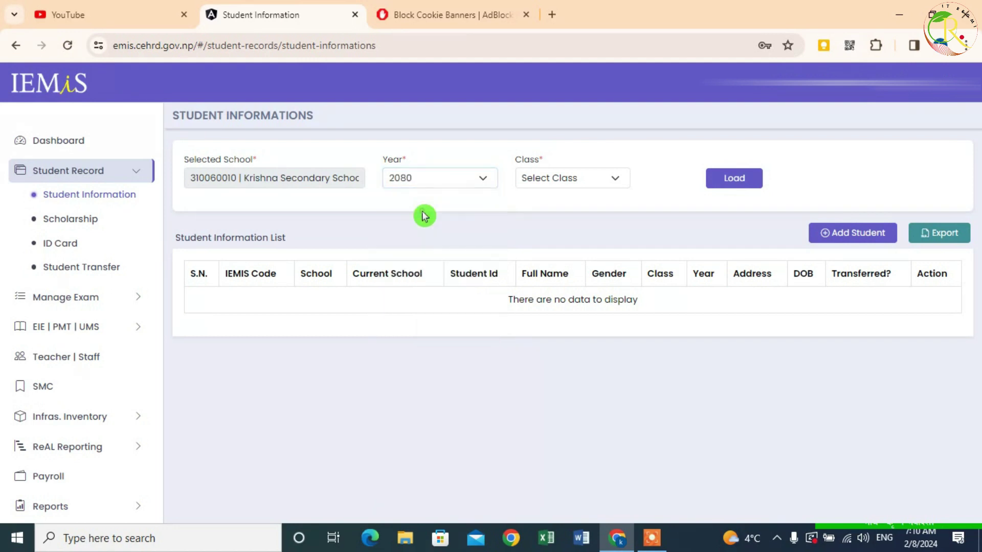
pyautogui.click(531, 180)
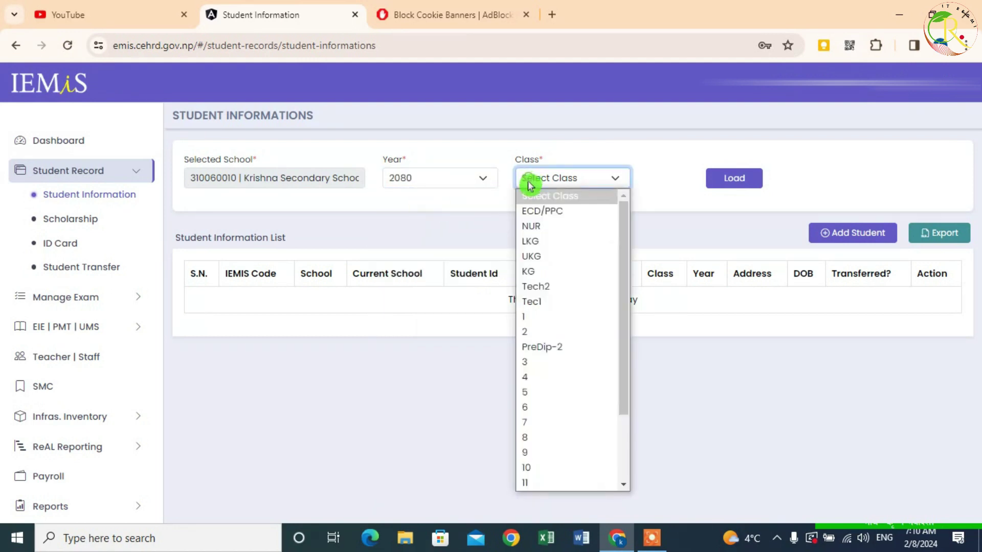
pyautogui.click(544, 439)
pyautogui.click(720, 180)
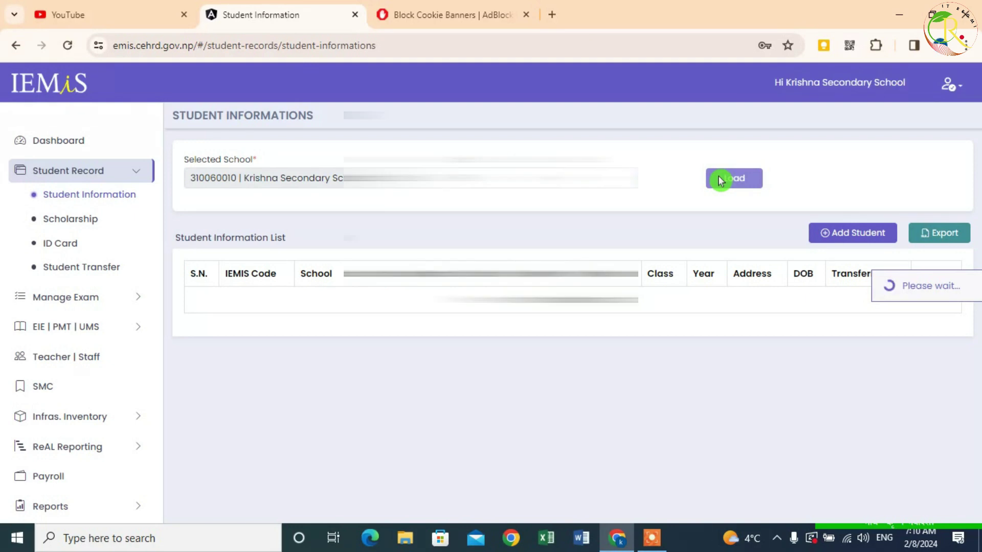
# Look through the class 8 student list and open the first student's record for editing
pyautogui.scroll(-2, 688, 187)
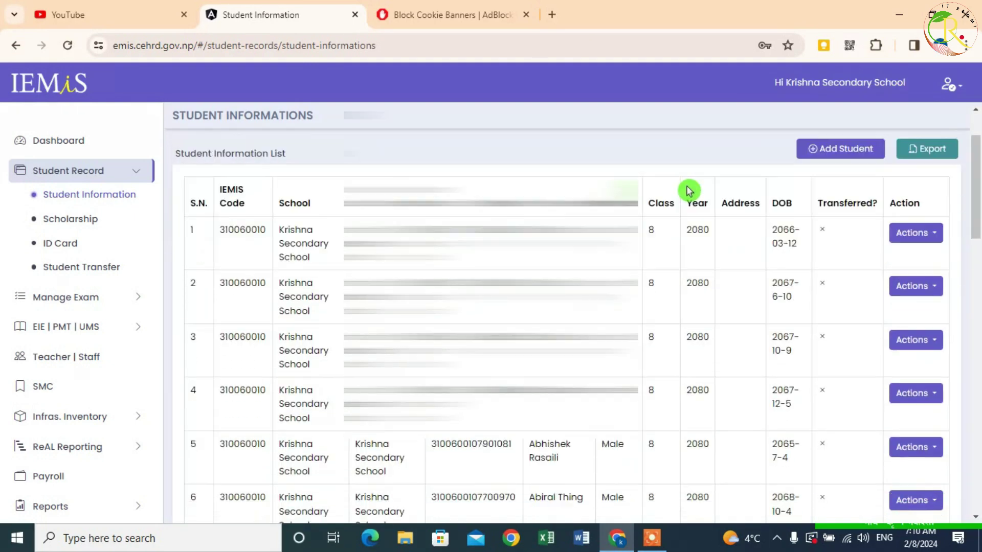
pyautogui.scroll(-8, 689, 191)
pyautogui.scroll(-8, 688, 190)
pyautogui.scroll(14, 687, 192)
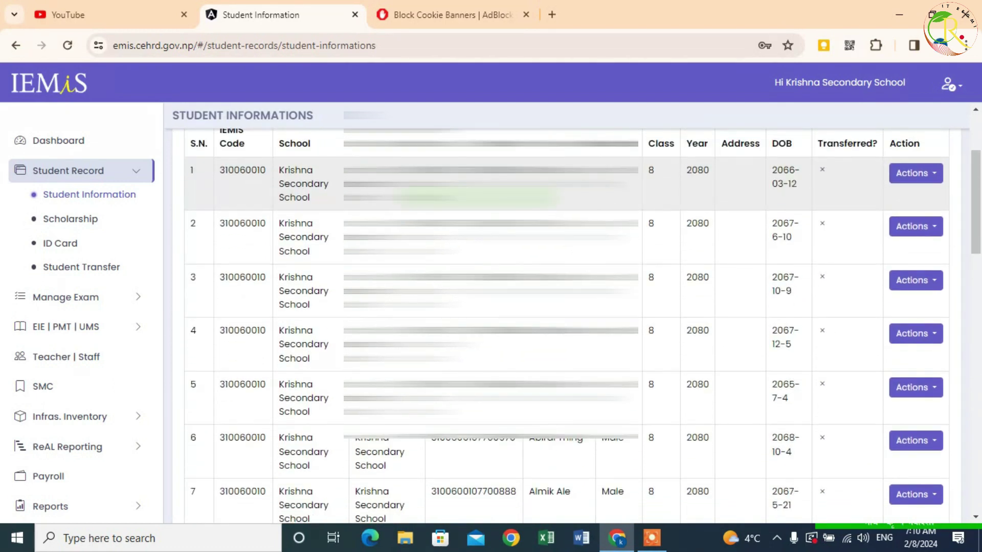
pyautogui.scroll(3, 479, 197)
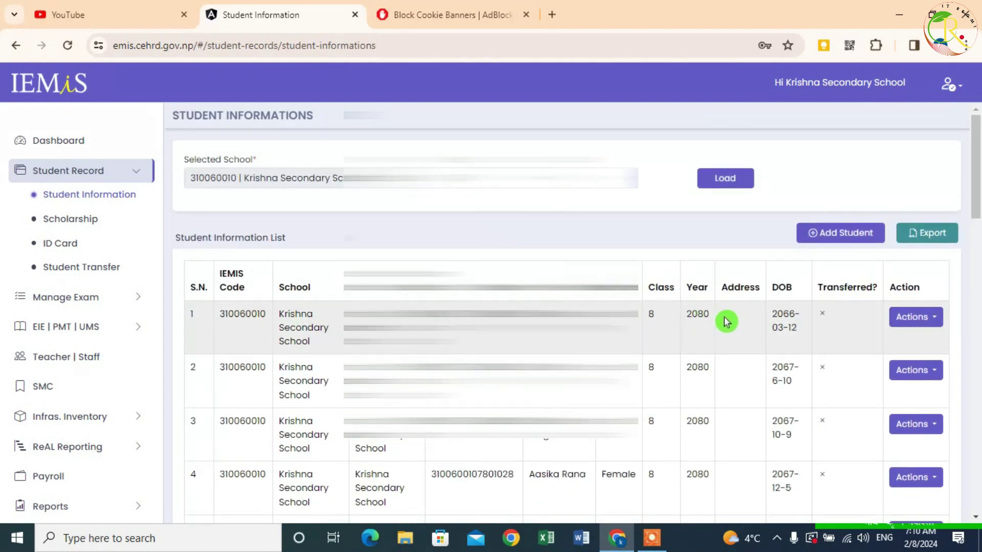
pyautogui.click(934, 320)
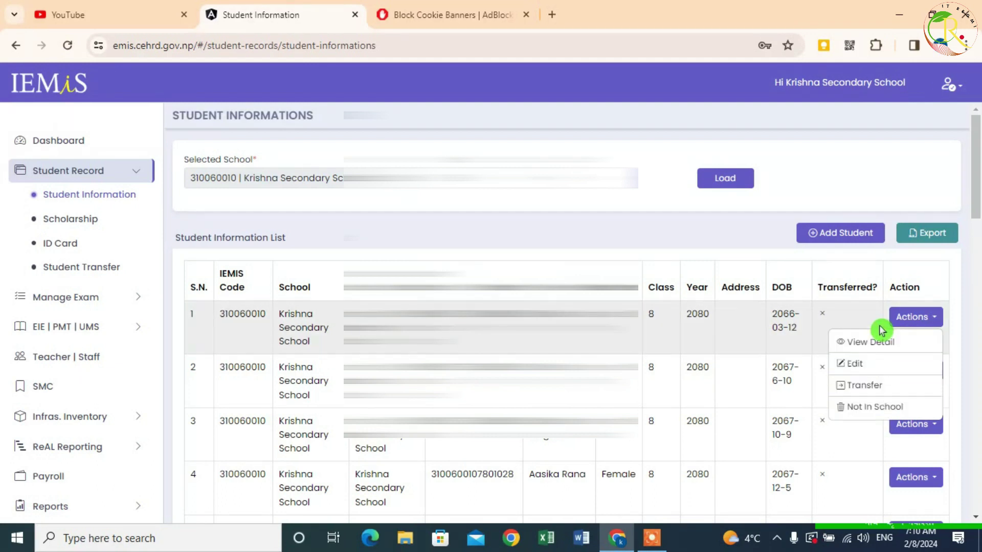
pyautogui.click(882, 367)
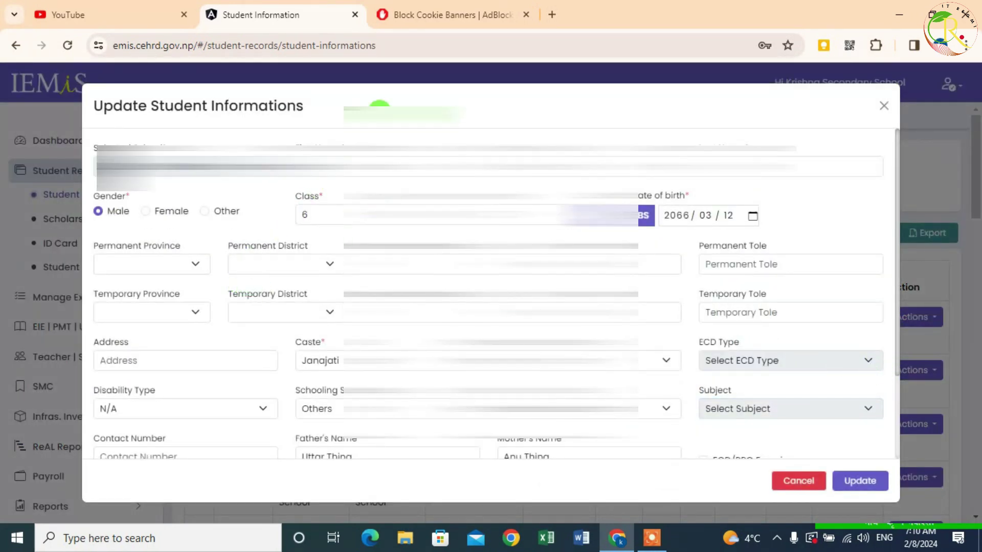
# Review the fields of the student update form, from personal details to photo upload, and close it without updating
pyautogui.scroll(-2, 643, 236)
pyautogui.scroll(2, 241, 211)
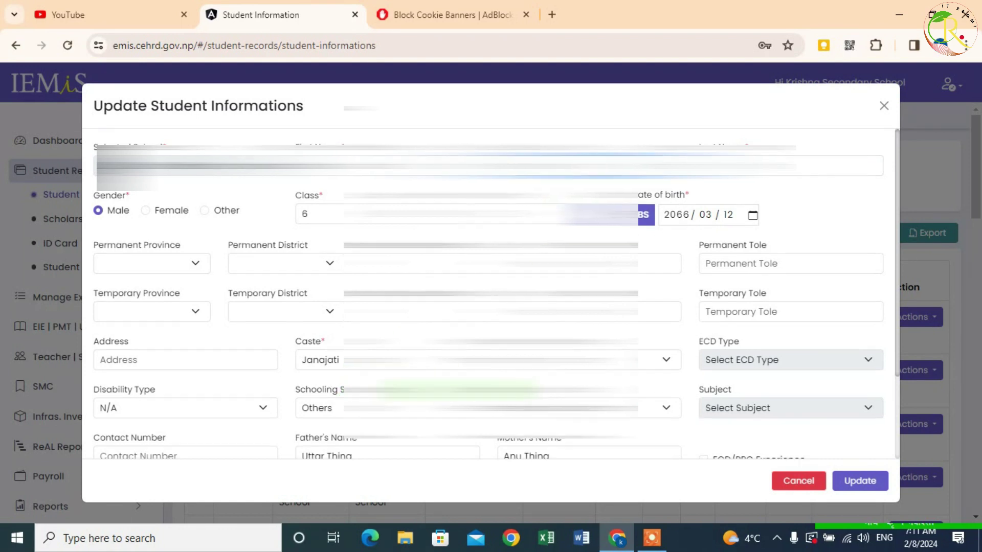
pyautogui.scroll(-2, 751, 309)
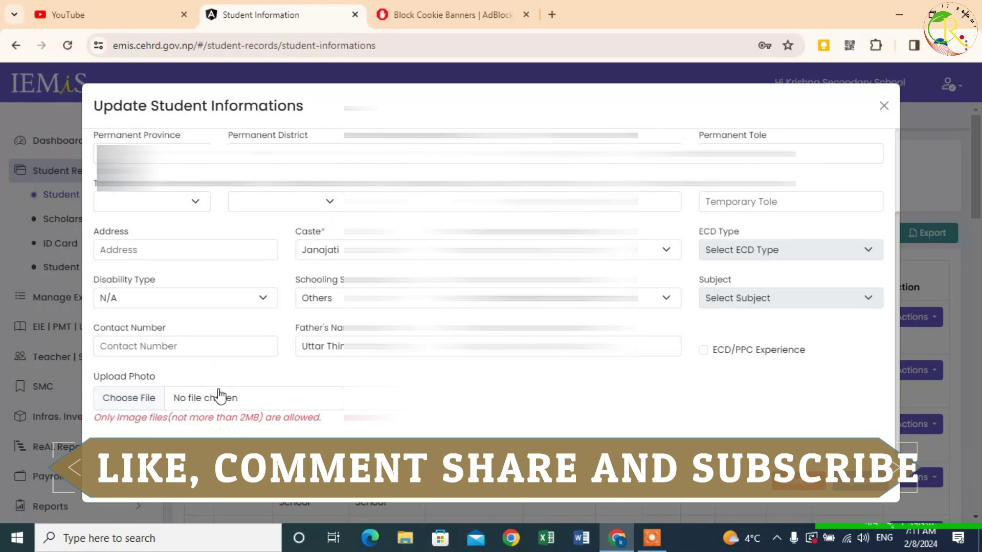
pyautogui.scroll(3, 183, 377)
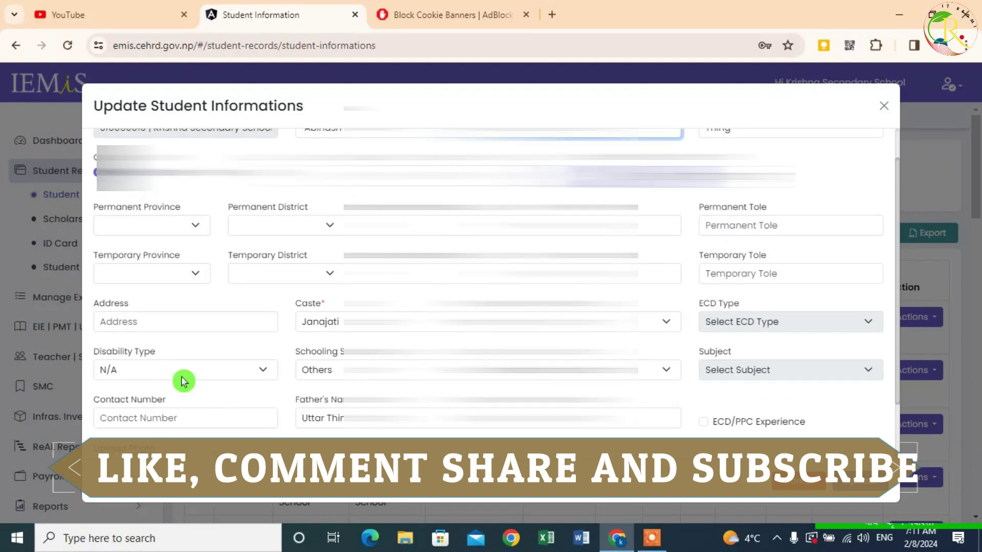
pyautogui.scroll(-3, 489, 291)
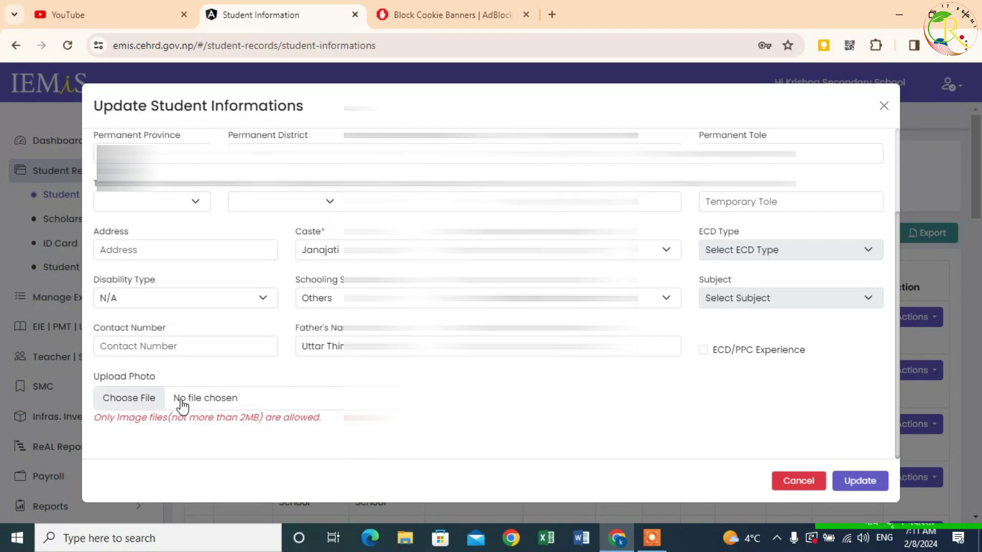
pyautogui.scroll(3, 220, 322)
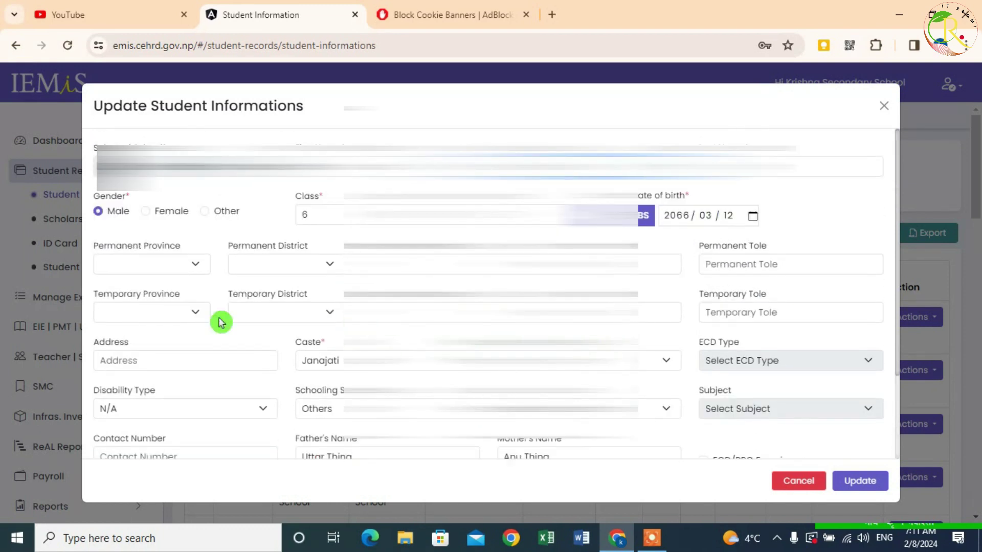
pyautogui.scroll(-2, 661, 343)
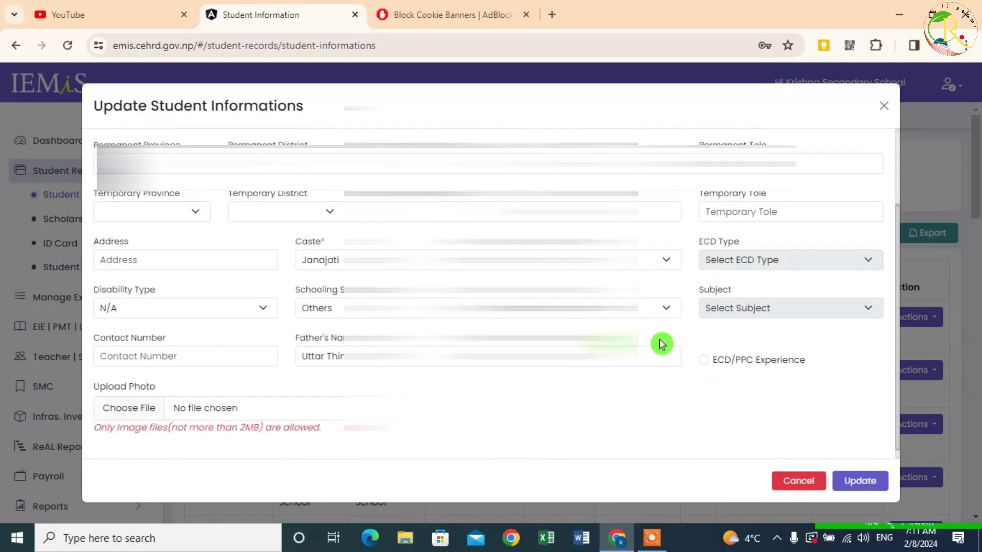
pyautogui.scroll(2, 608, 324)
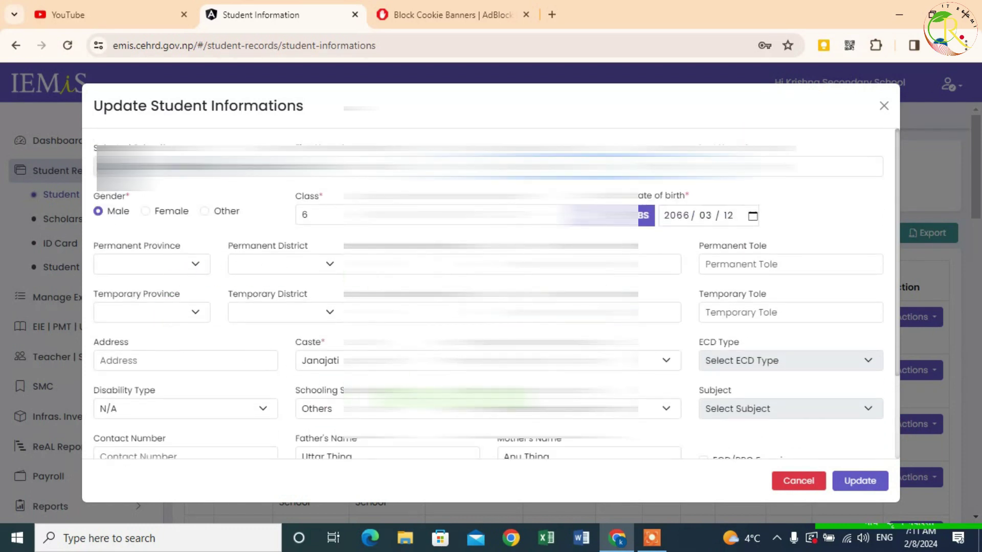
pyautogui.scroll(-2, 497, 294)
pyautogui.scroll(2, 496, 294)
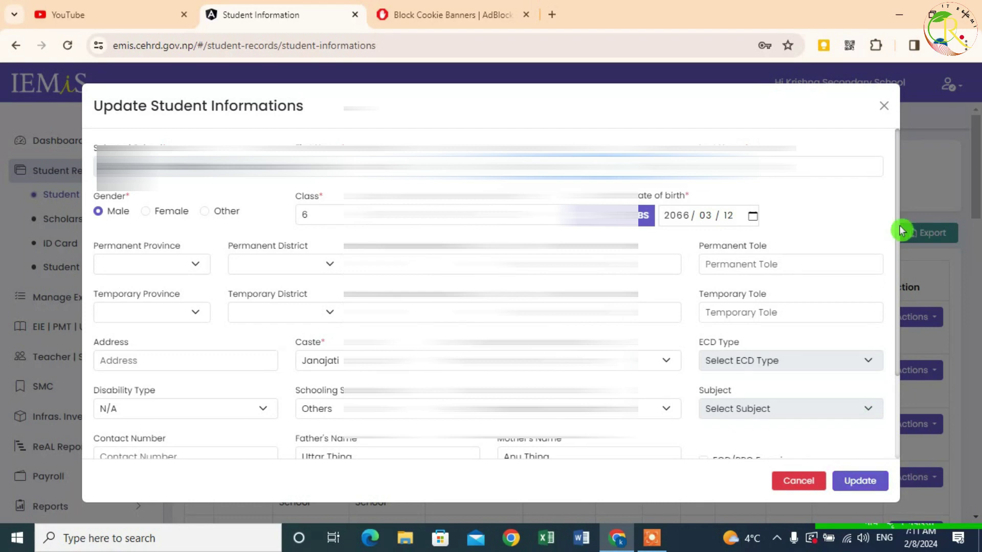
pyautogui.click(878, 106)
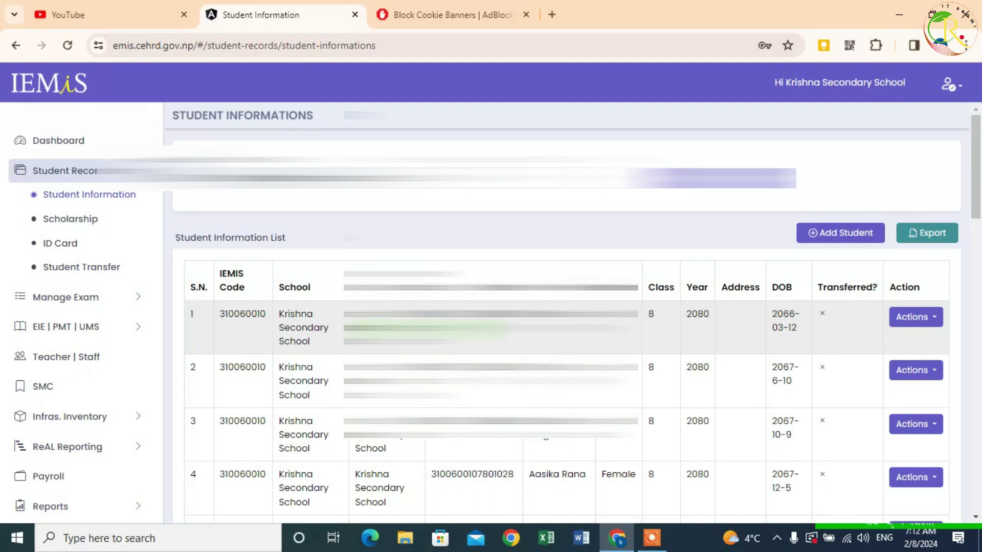
# Open Subject Management for exams and load the class 8 subject mapping of Krishna Secondary School
pyautogui.scroll(-10, 567, 317)
pyautogui.scroll(-8, 567, 317)
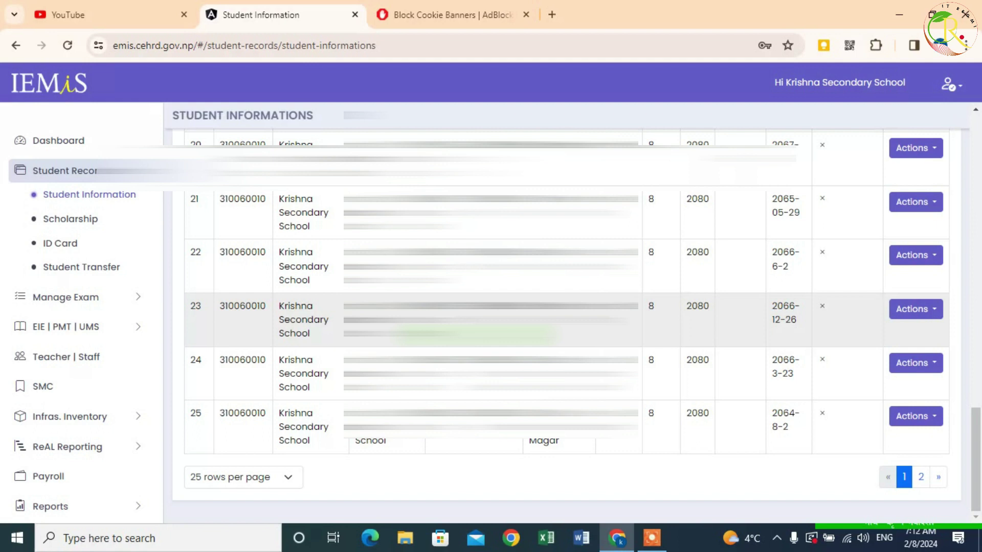
pyautogui.scroll(8, 566, 317)
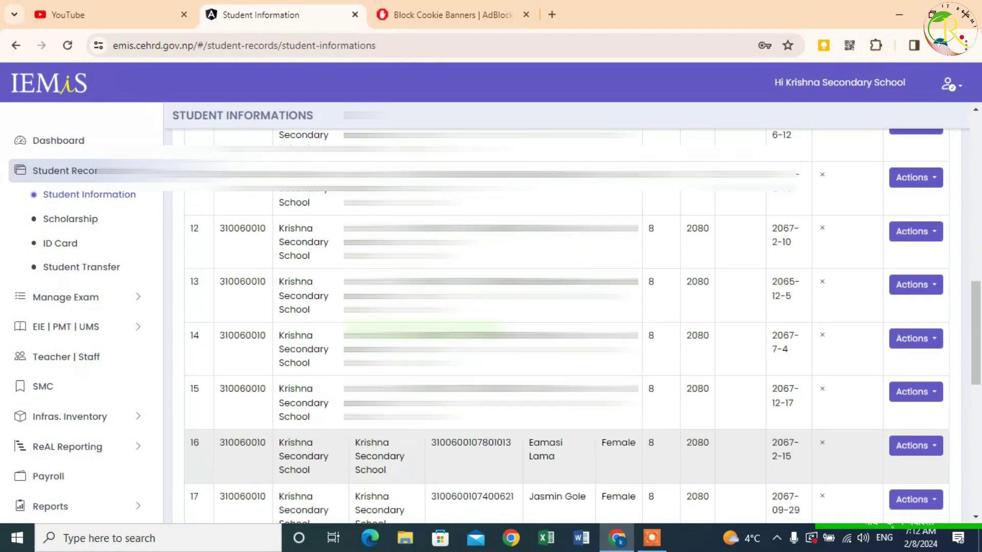
pyautogui.scroll(10, 566, 317)
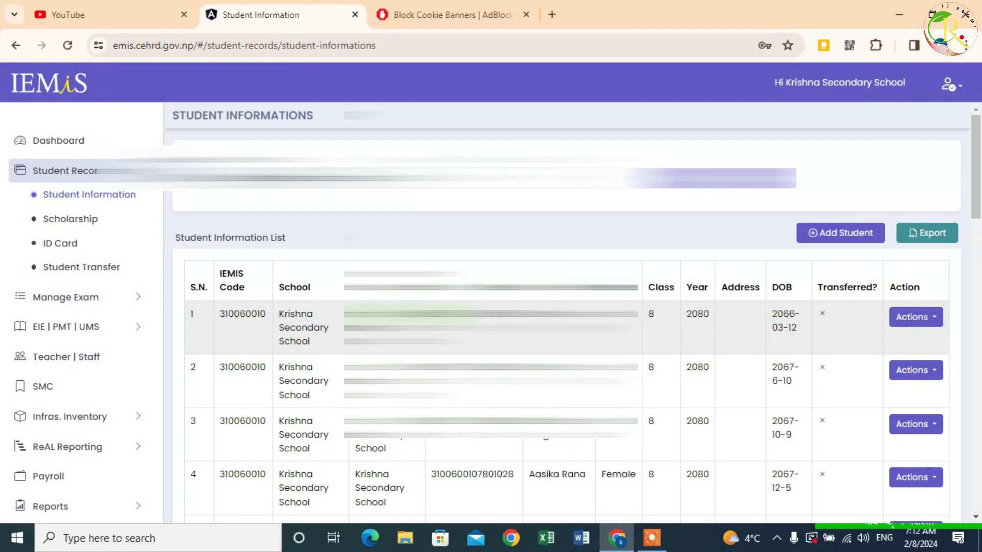
pyautogui.click(126, 298)
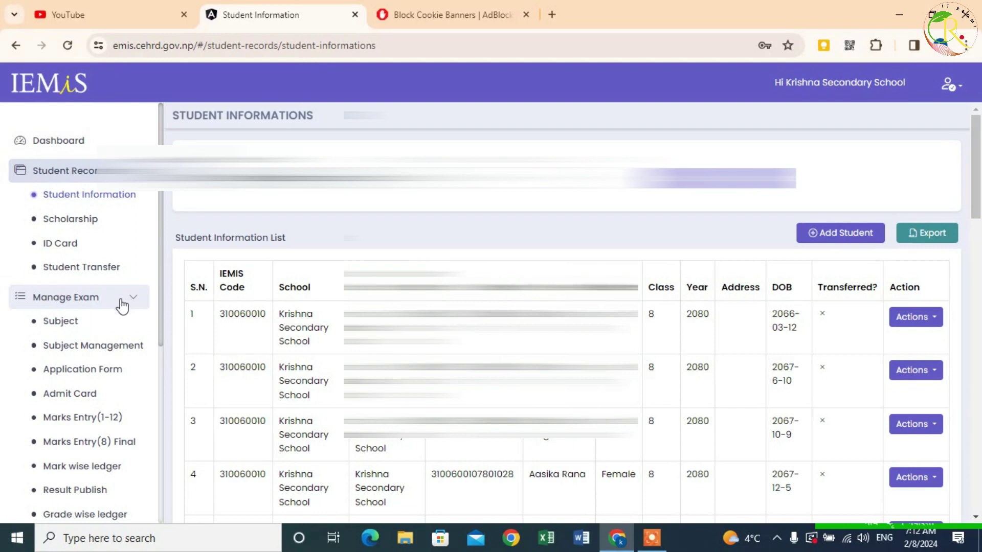
pyautogui.scroll(-1, 122, 305)
pyautogui.click(93, 276)
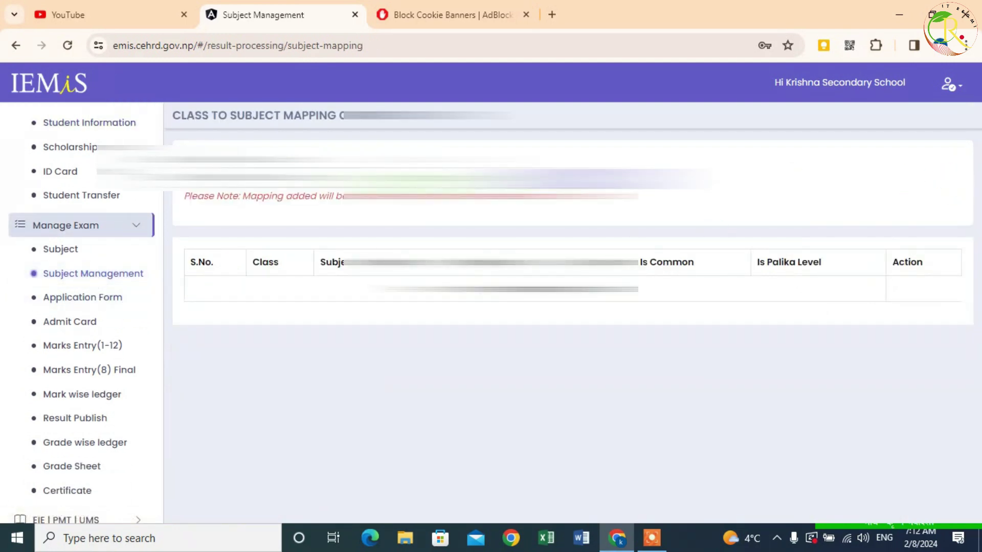
pyautogui.click(409, 441)
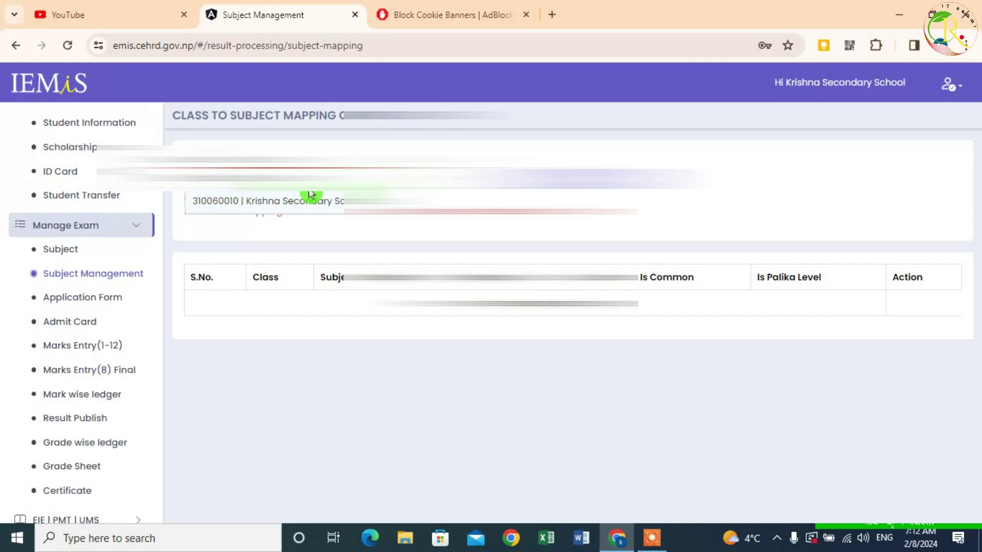
pyautogui.click(292, 208)
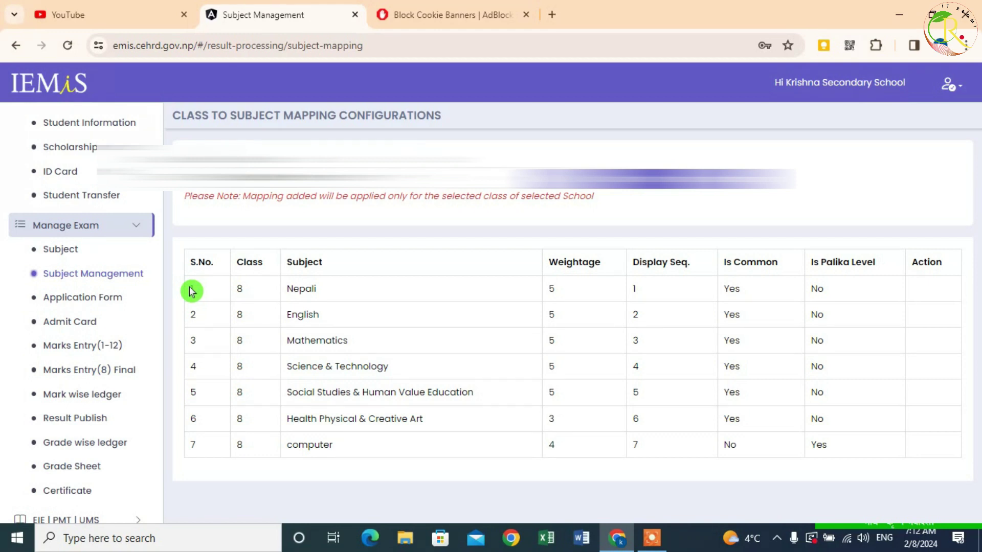
# Examine the computer subject's entry in the class 8 subject mapping
pyautogui.click(312, 444)
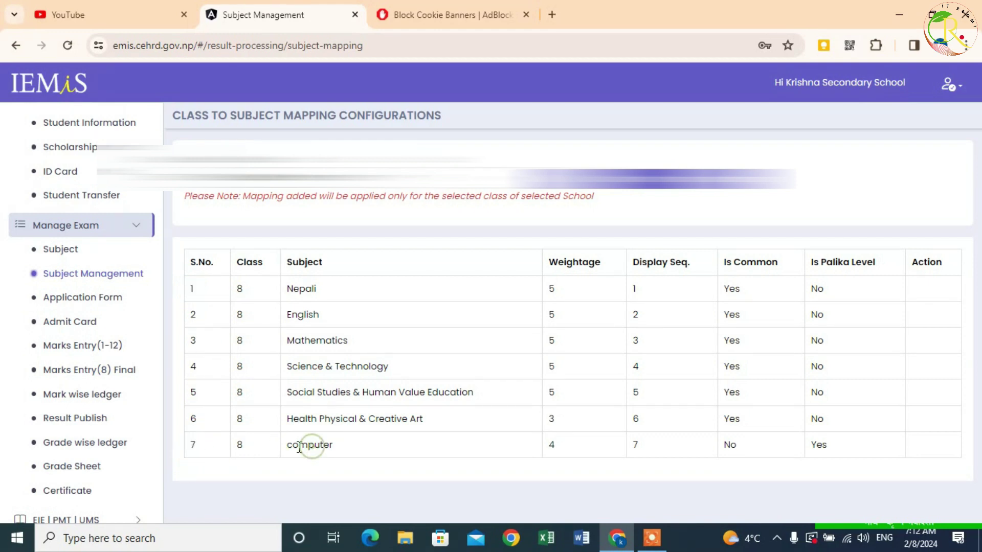
pyautogui.doubleClick(290, 448)
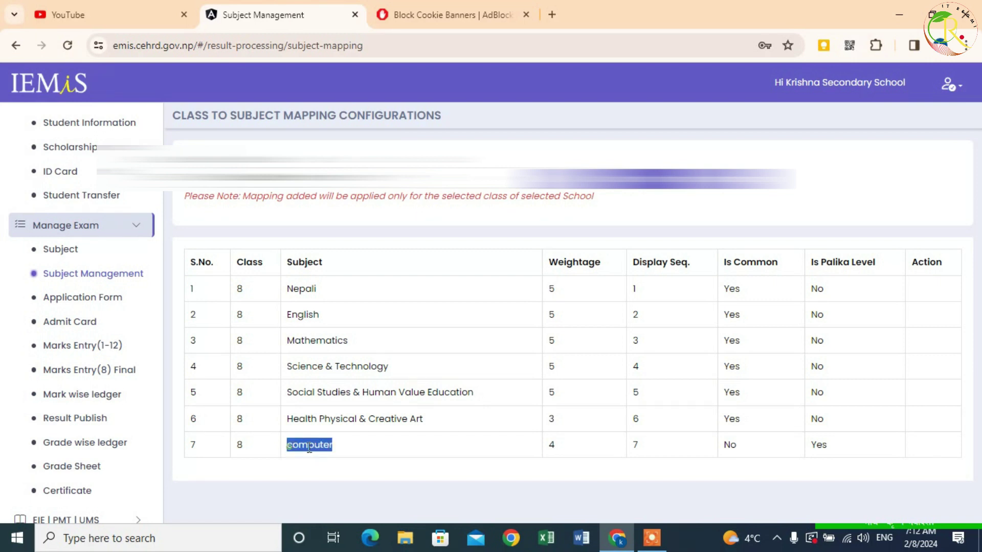
pyautogui.click(357, 475)
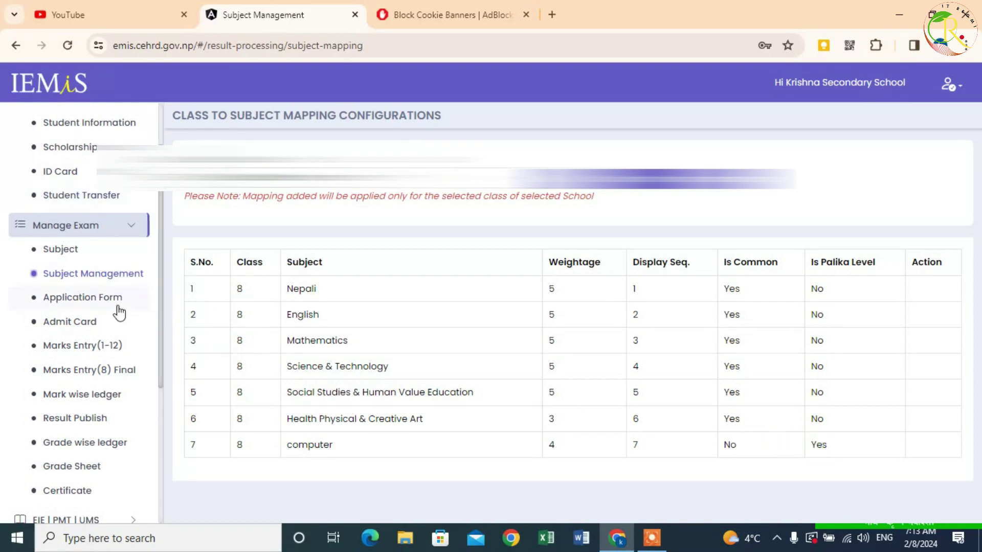
# Open the exam Application Form page, choose the year and class 8, and load the student list
pyautogui.click(69, 306)
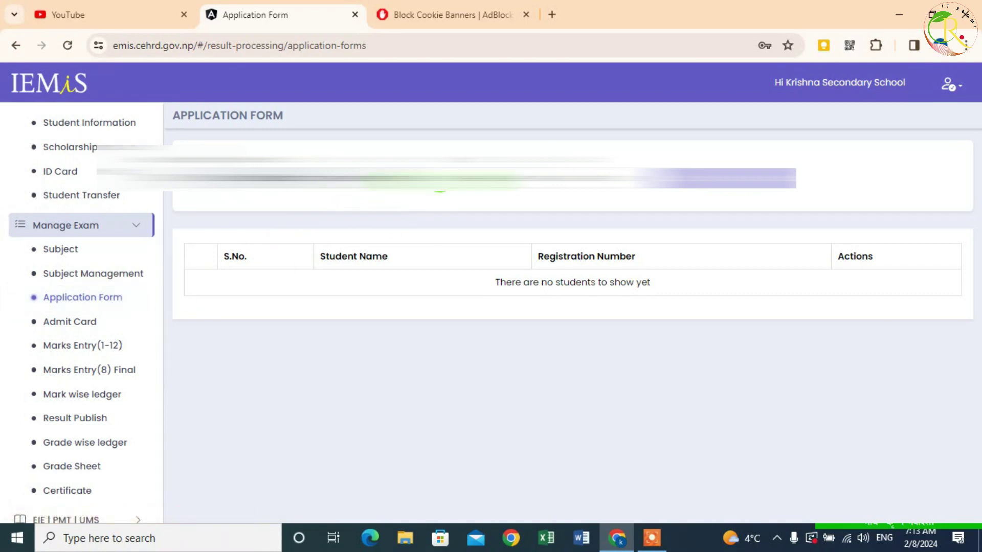
pyautogui.click(434, 182)
pyautogui.click(429, 217)
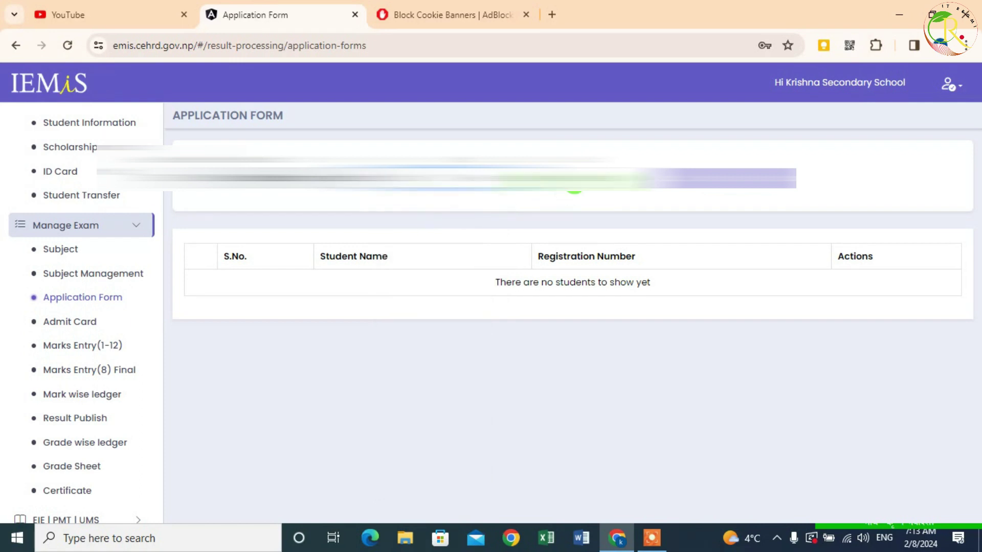
pyautogui.click(574, 185)
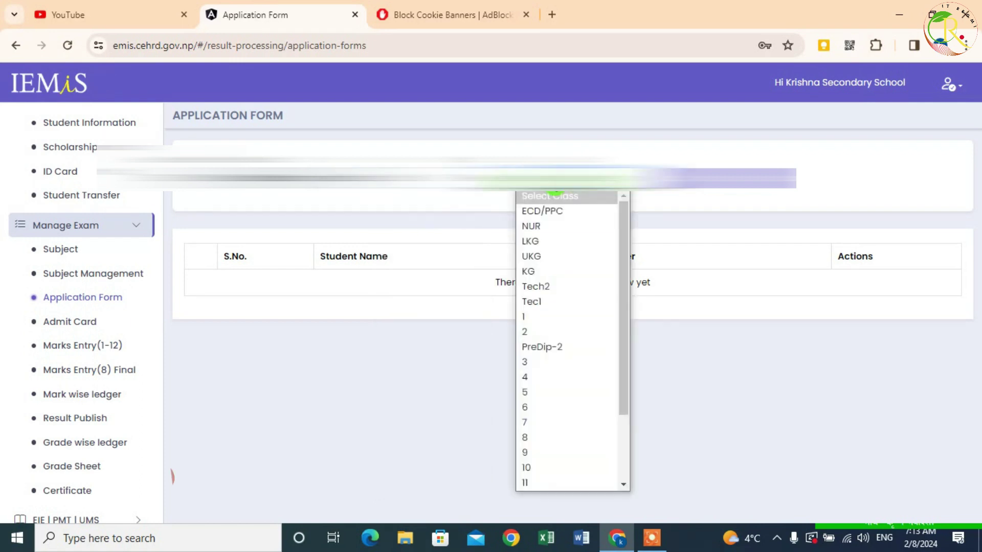
pyautogui.click(537, 443)
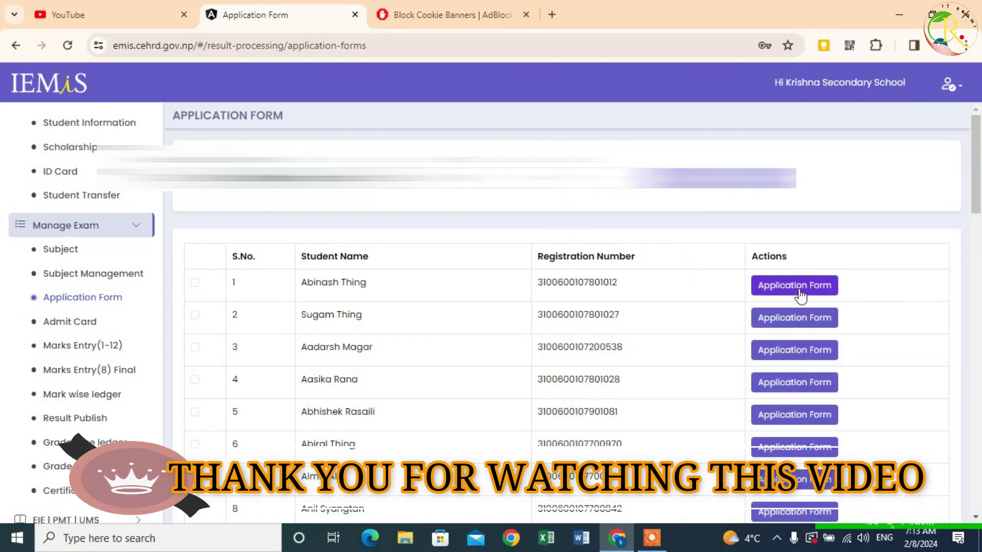
# Open the first student's application form and review the student details, the subject table and the notes
pyautogui.scroll(-9, 398, 275)
pyautogui.scroll(10, 435, 266)
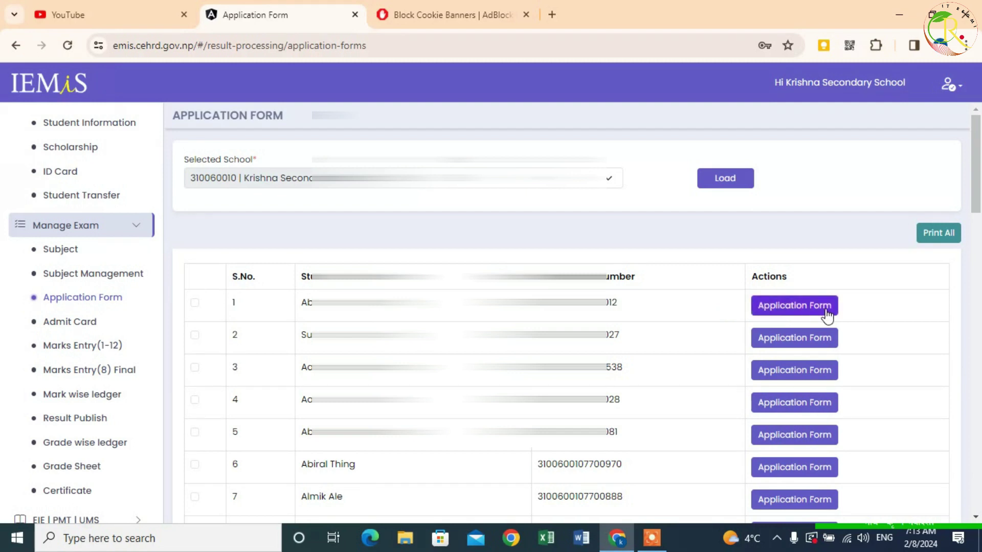
pyautogui.click(778, 308)
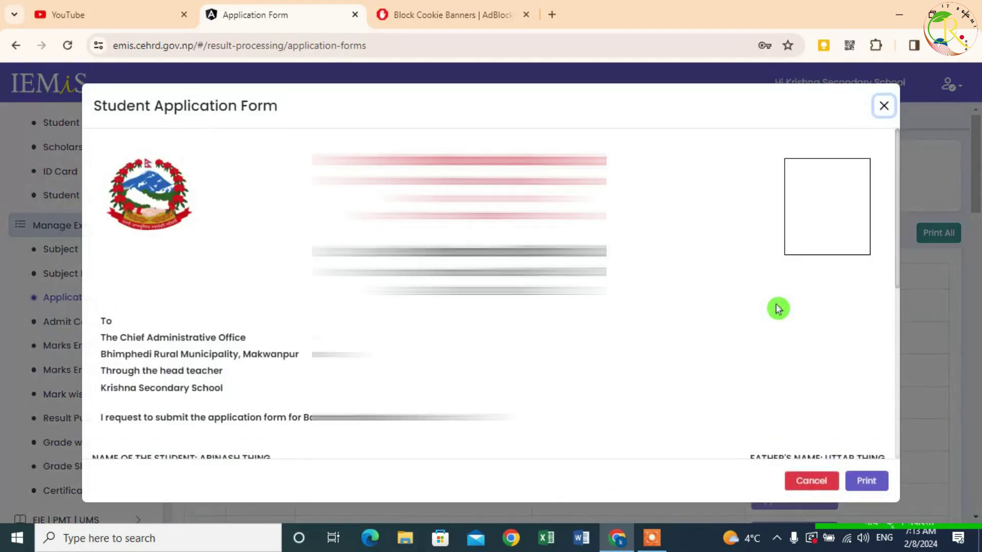
pyautogui.click(885, 104)
pyautogui.click(803, 308)
pyautogui.scroll(-4, 801, 309)
pyautogui.scroll(-3, 488, 294)
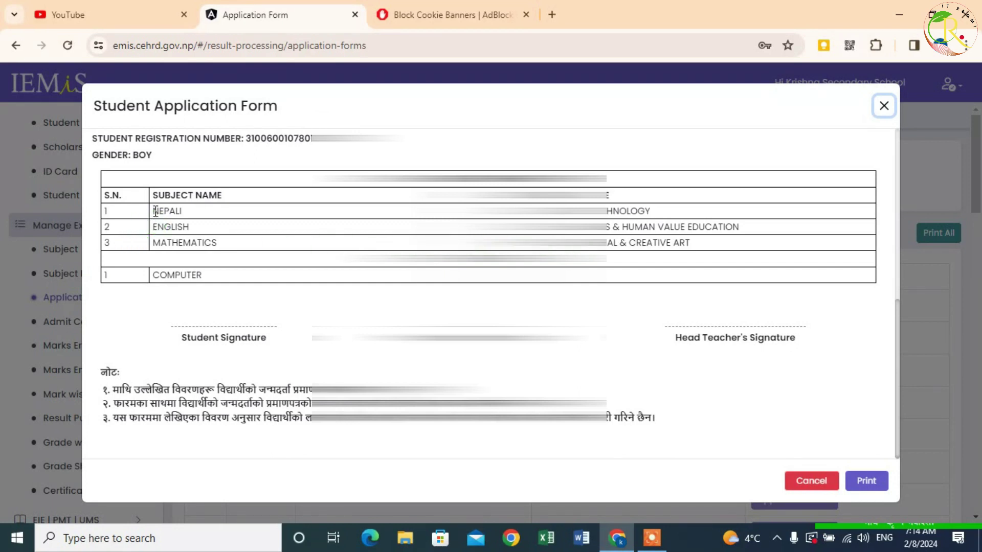
pyautogui.moveTo(155, 211); pyautogui.dragTo(307, 230)
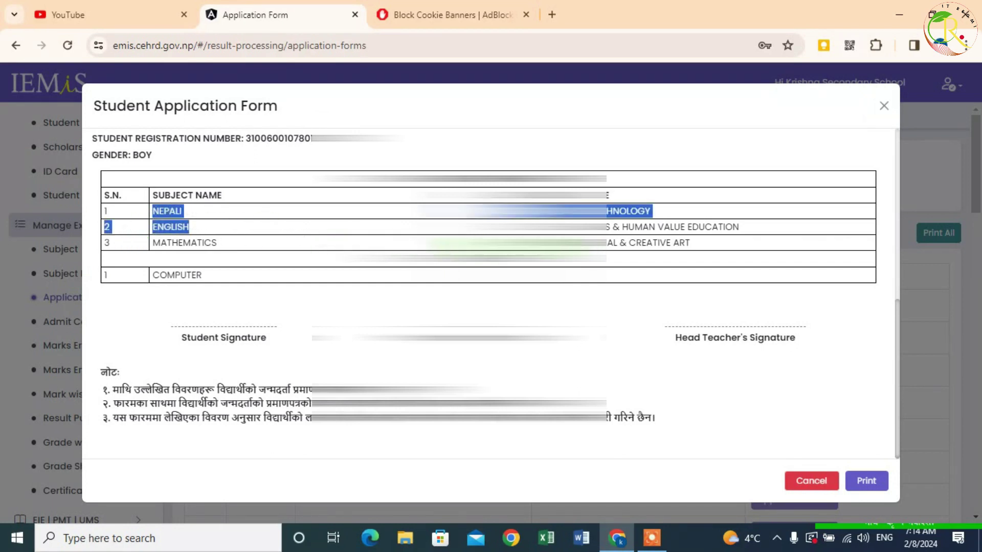
pyautogui.click(307, 230)
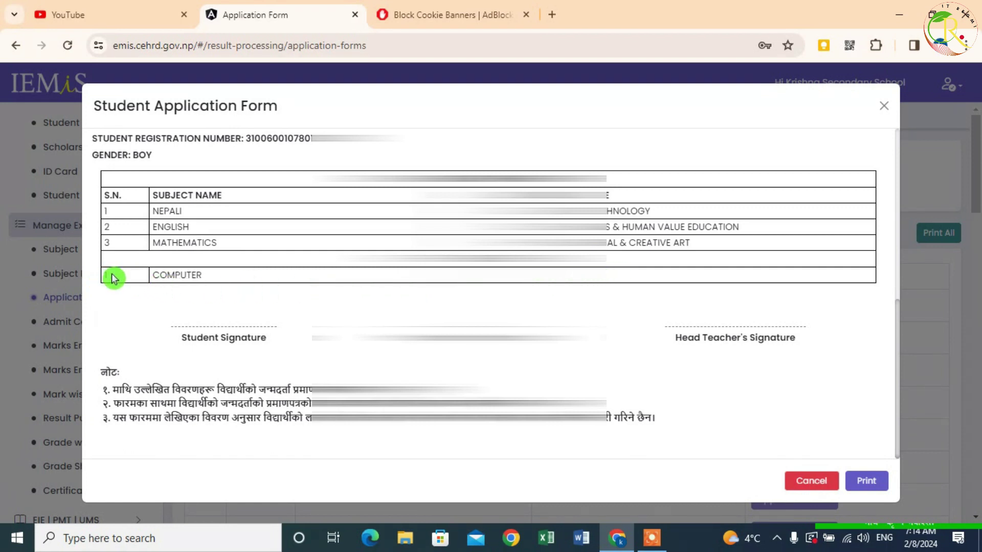
pyautogui.scroll(2, 136, 281)
pyautogui.scroll(-2, 136, 281)
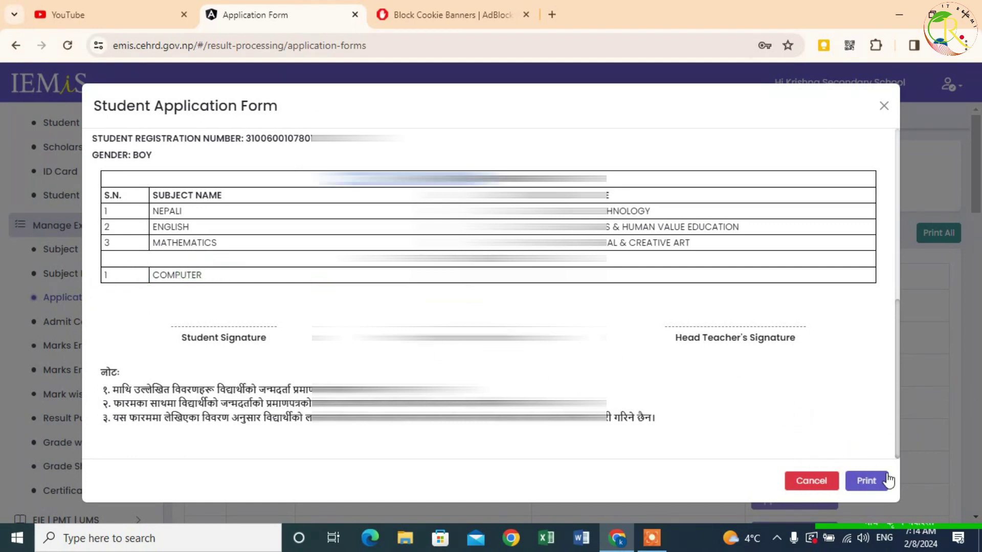
# Open the print preview of the application form, close it without printing, and dismiss the AdBlock page and the form
pyautogui.click(873, 483)
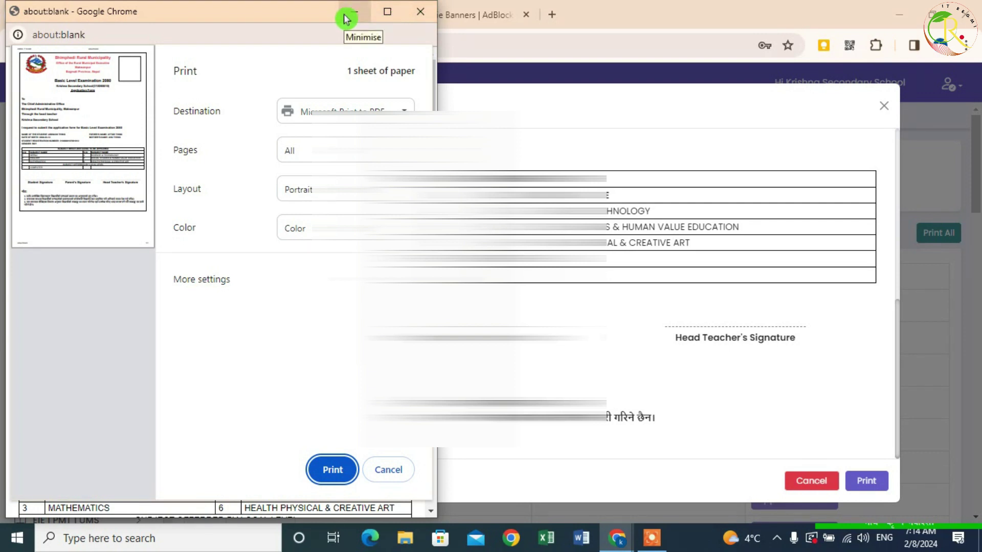
pyautogui.click(419, 13)
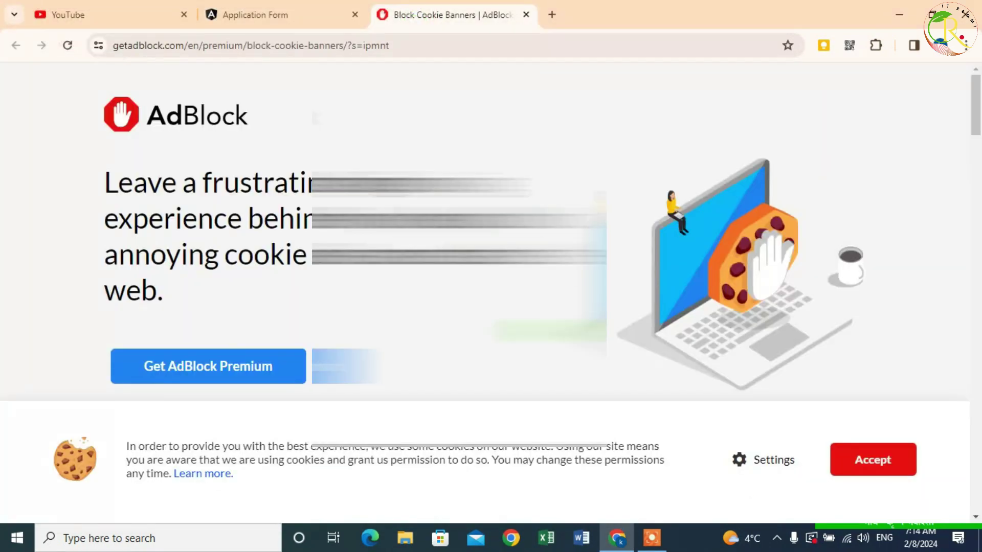
pyautogui.click(285, 18)
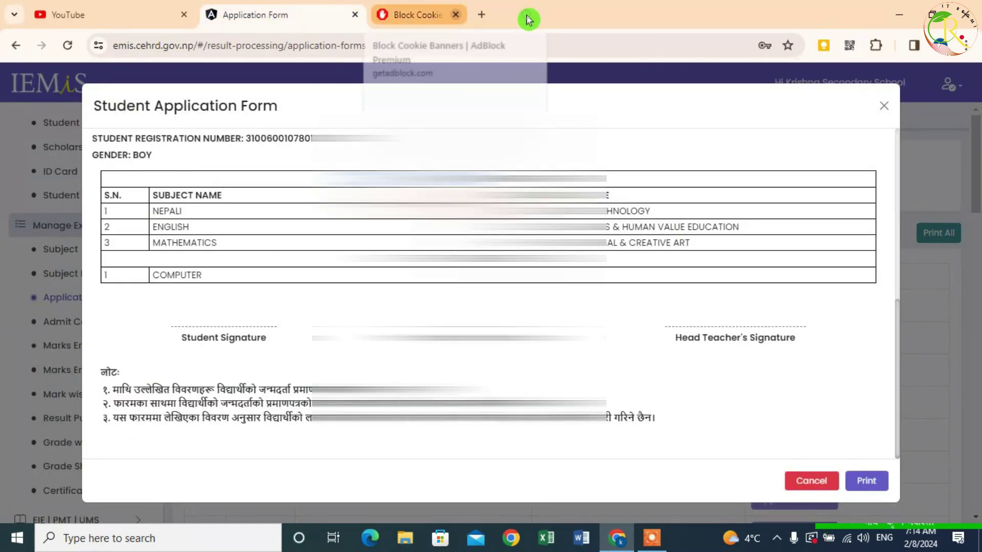
pyautogui.click(527, 15)
pyautogui.scroll(5, 801, 350)
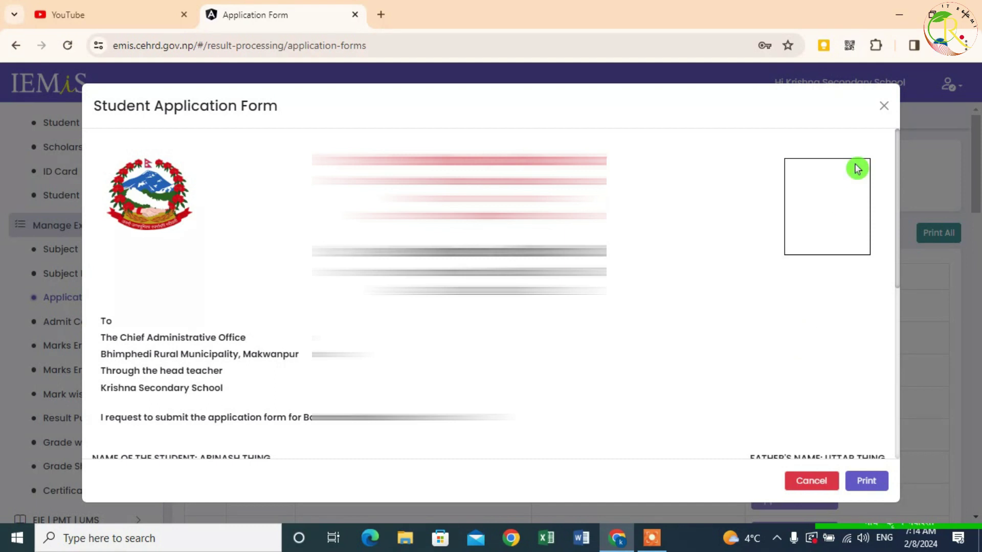
pyautogui.click(883, 106)
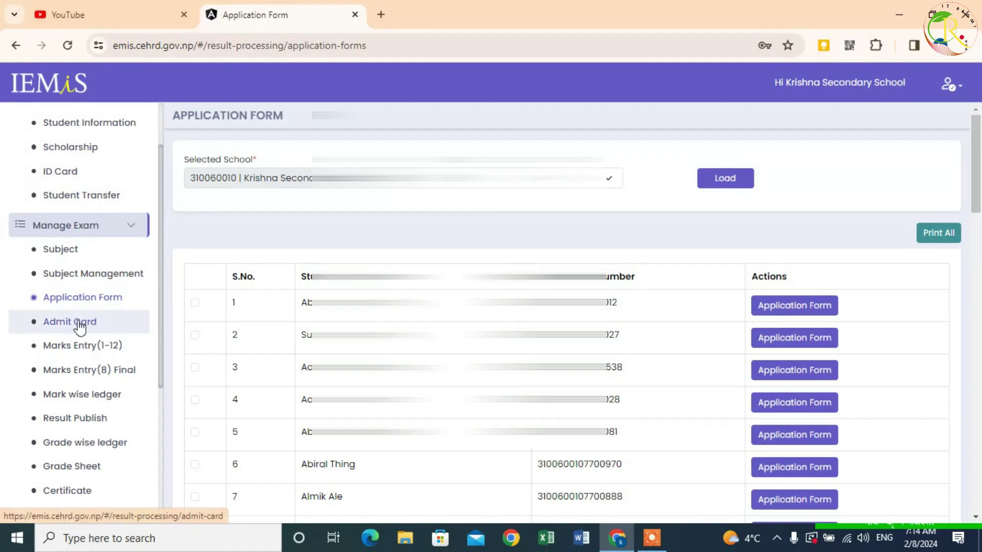
# Open the exam Admit Card page and load the student list for year 2080 and class 8
pyautogui.click(79, 327)
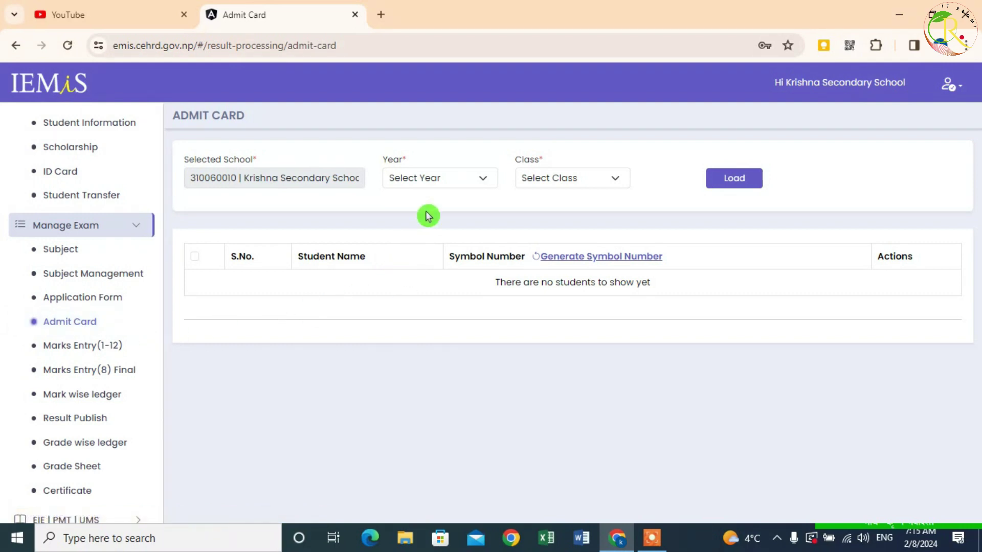
pyautogui.click(438, 180)
pyautogui.click(415, 211)
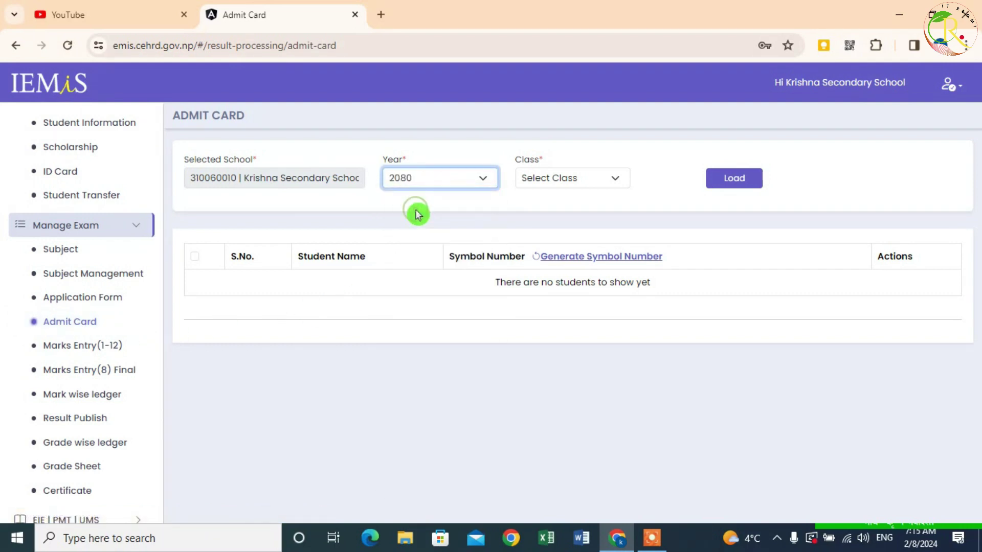
pyautogui.click(543, 179)
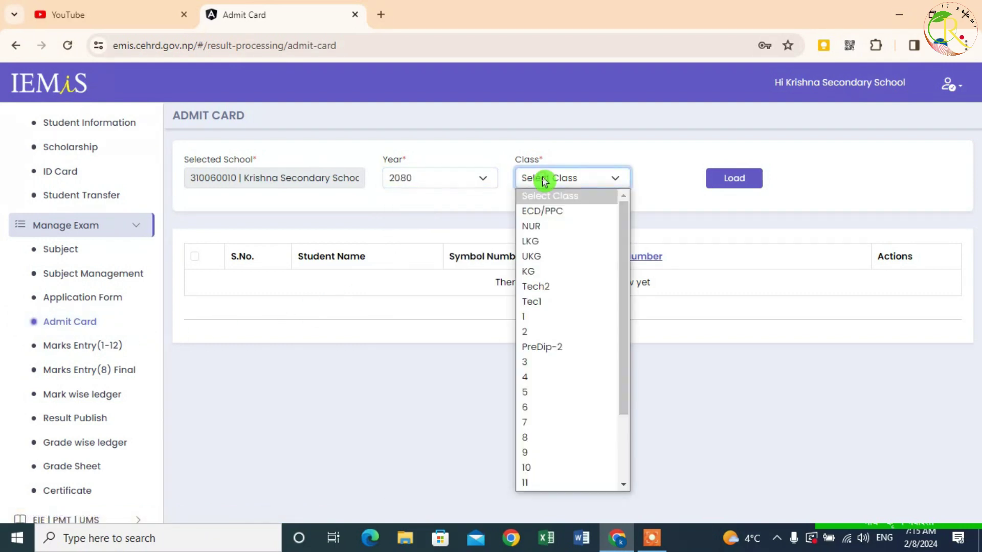
pyautogui.click(561, 438)
pyautogui.click(729, 192)
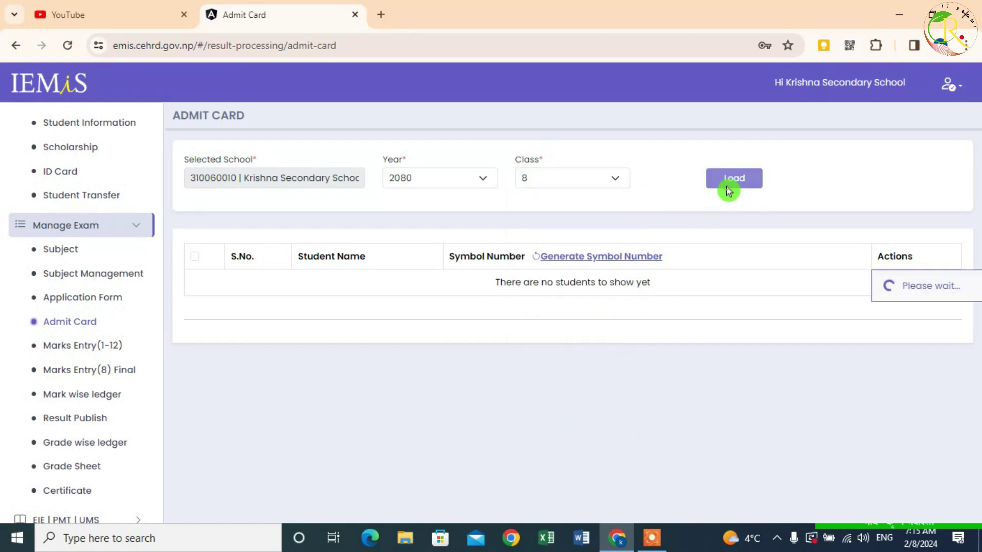
pyautogui.scroll(-3, 693, 211)
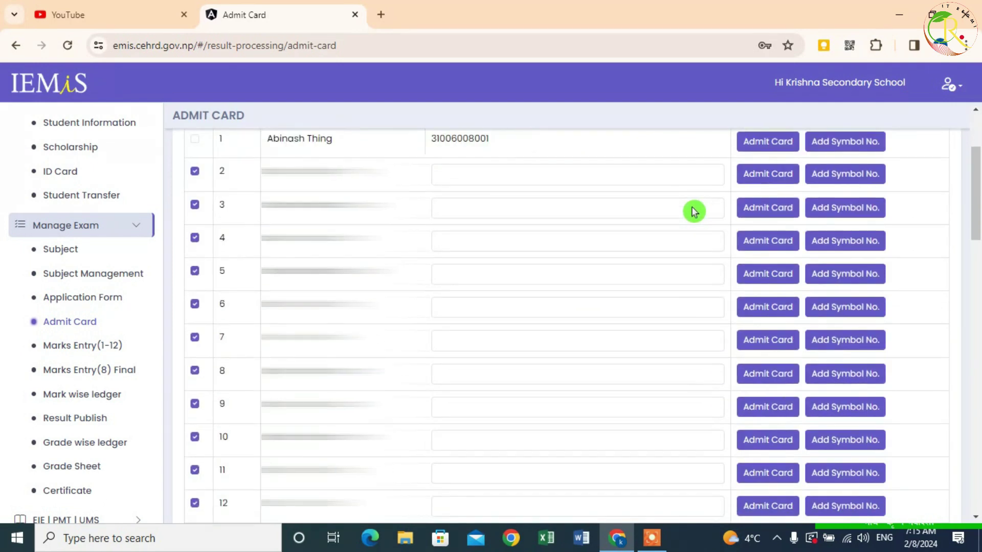
pyautogui.scroll(1, 684, 207)
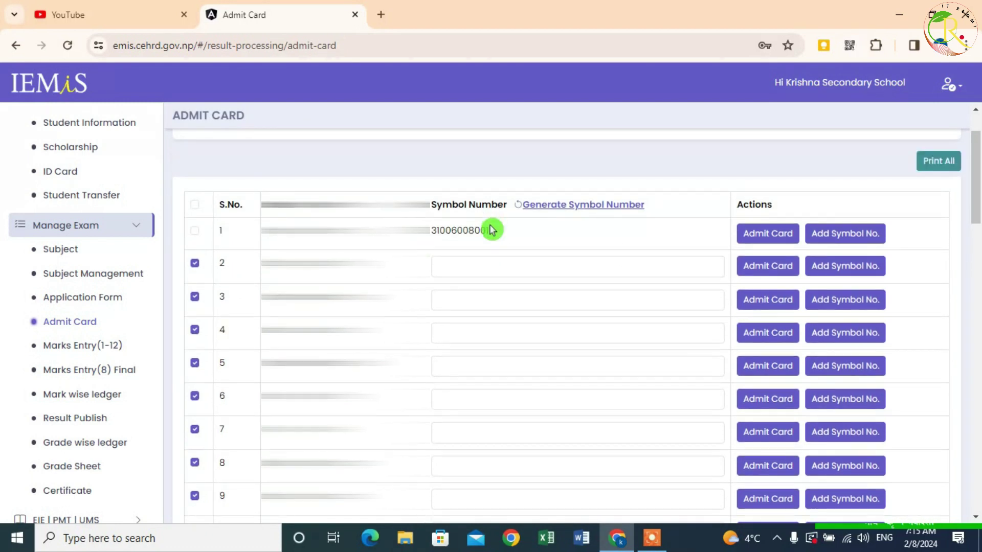
# Select the first student in the admit card list, open the form for adding a symbol number, and cancel it
pyautogui.click(195, 231)
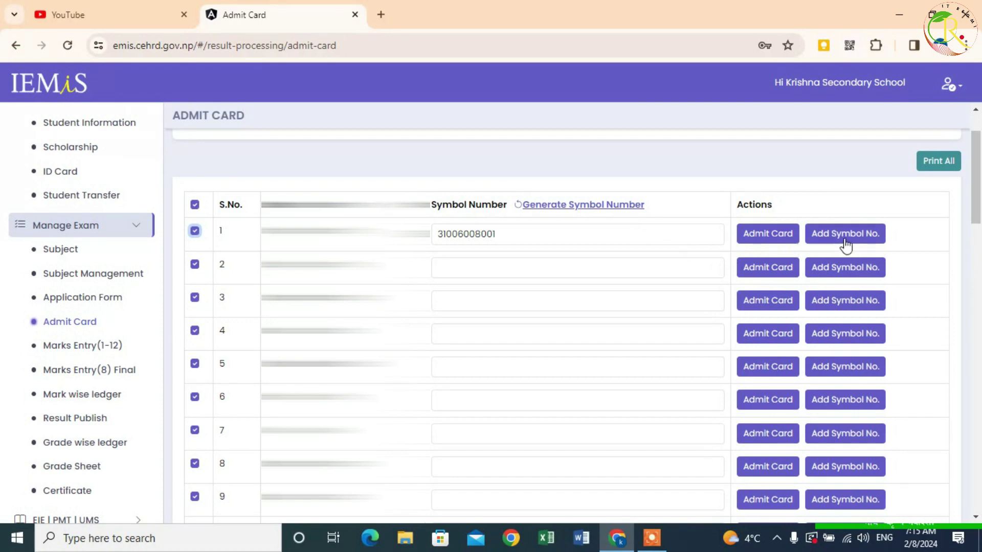
pyautogui.click(868, 240)
pyautogui.click(452, 168)
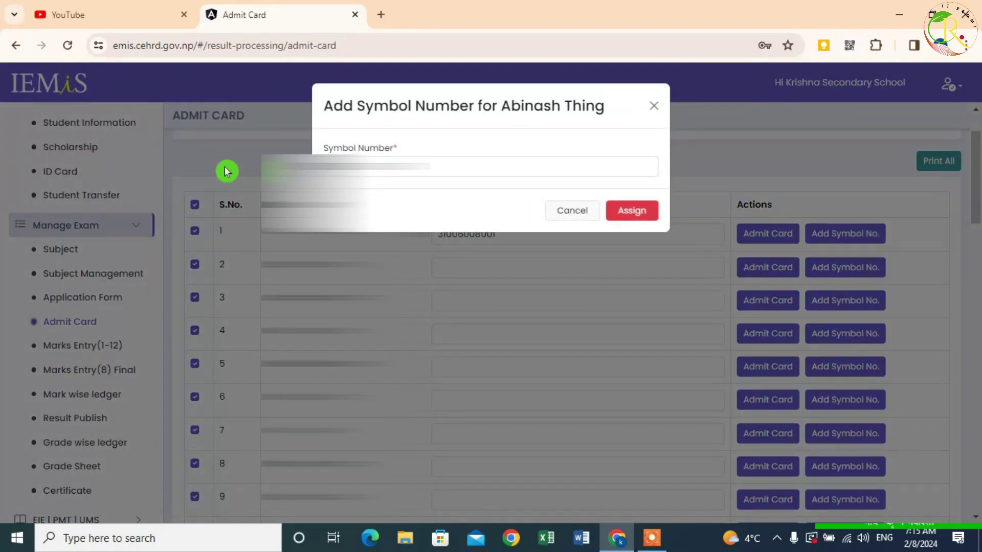
pyautogui.click(585, 217)
# Edit the first student's symbol number directly in the admit card list
pyautogui.moveTo(499, 239); pyautogui.dragTo(462, 238)
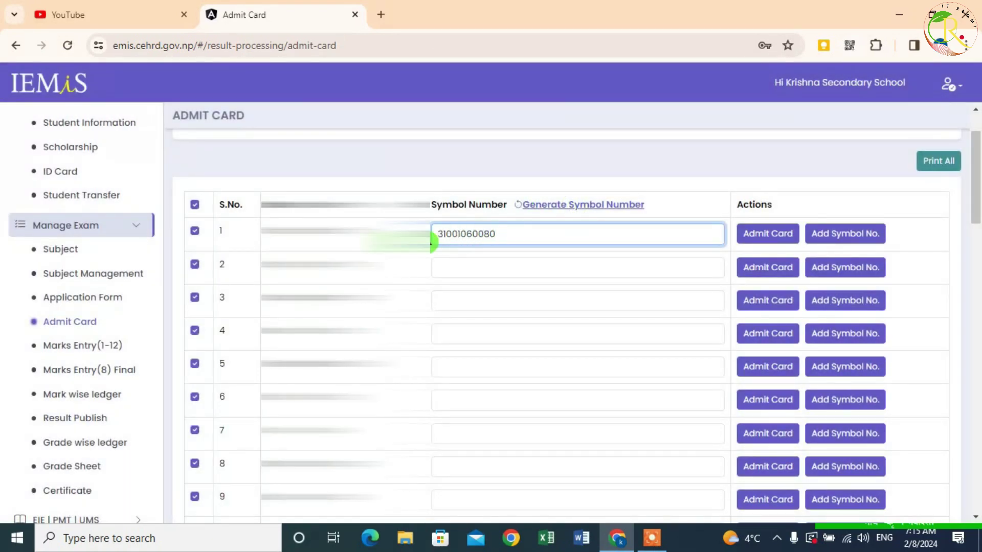
pyautogui.doubleClick(507, 236)
pyautogui.click(535, 300)
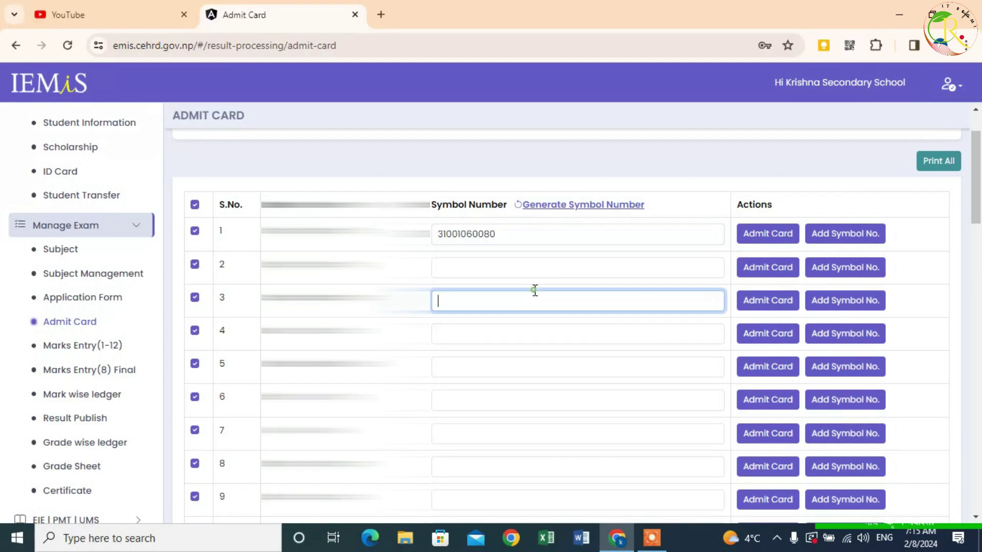
# Examine the symbol number fields of the whole class 8 list, down to the option for saving them all
pyautogui.scroll(-3, 515, 241)
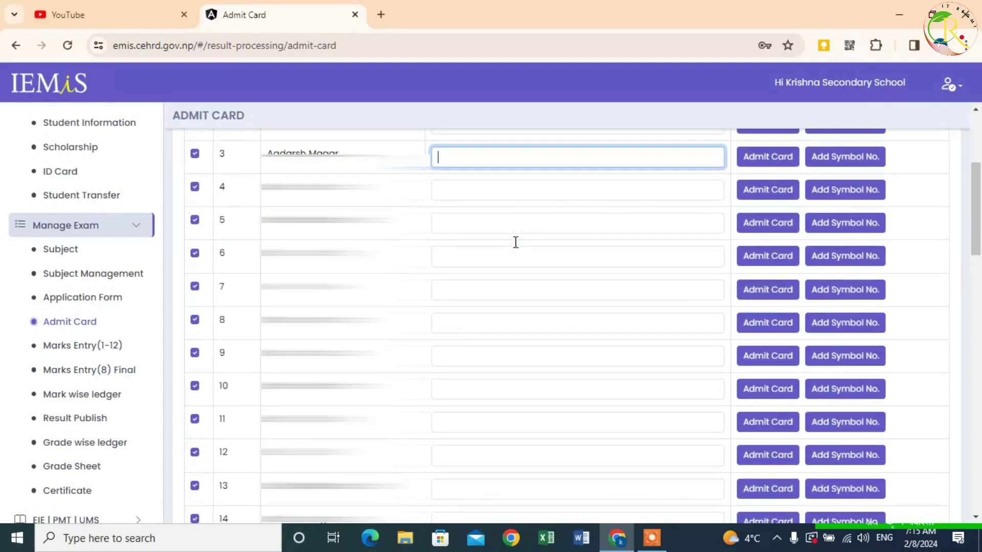
pyautogui.scroll(5, 515, 241)
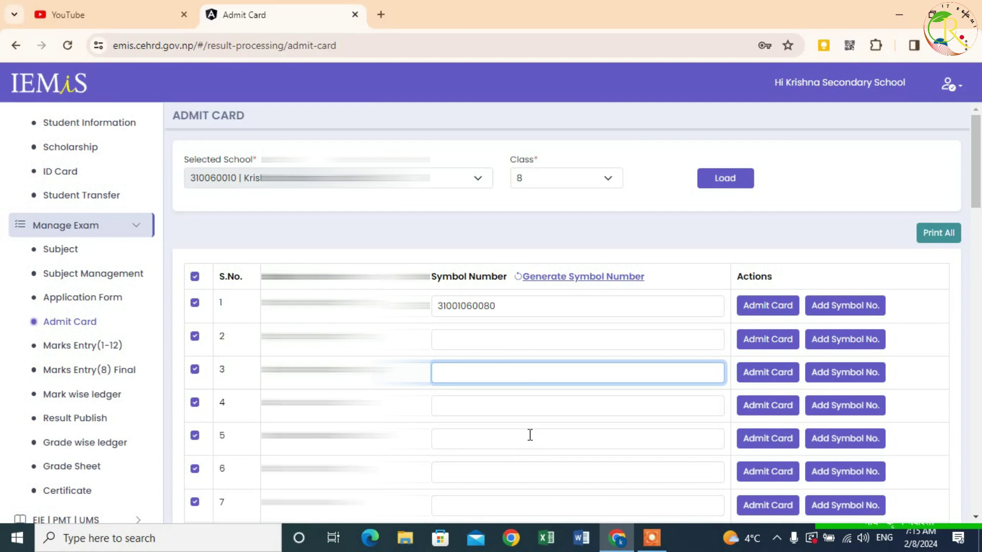
pyautogui.scroll(-12, 530, 435)
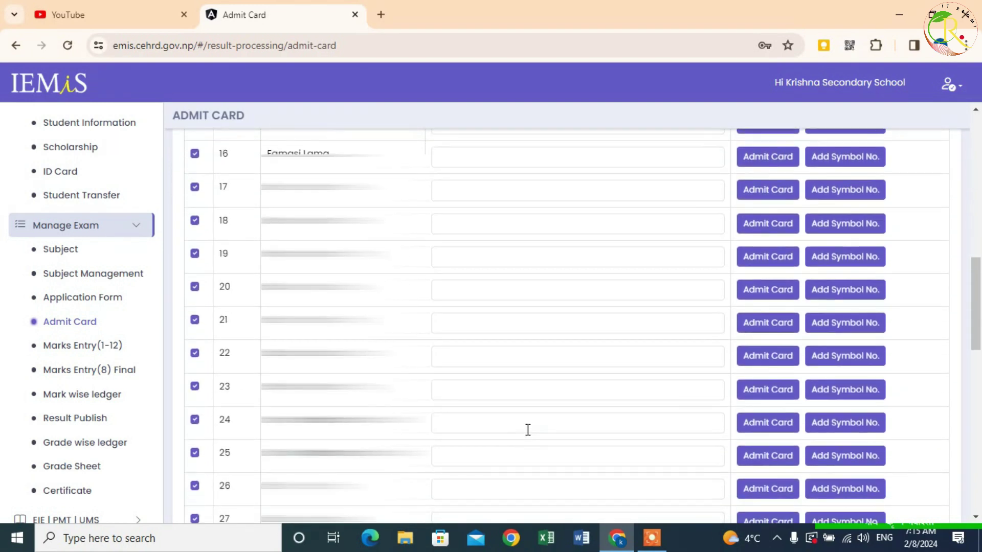
pyautogui.scroll(-15, 527, 429)
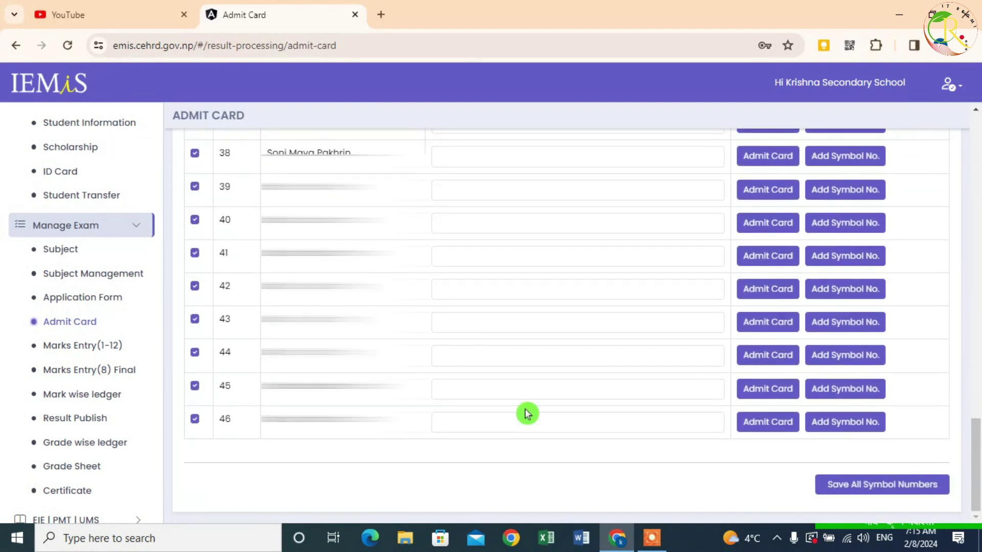
pyautogui.scroll(20, 526, 413)
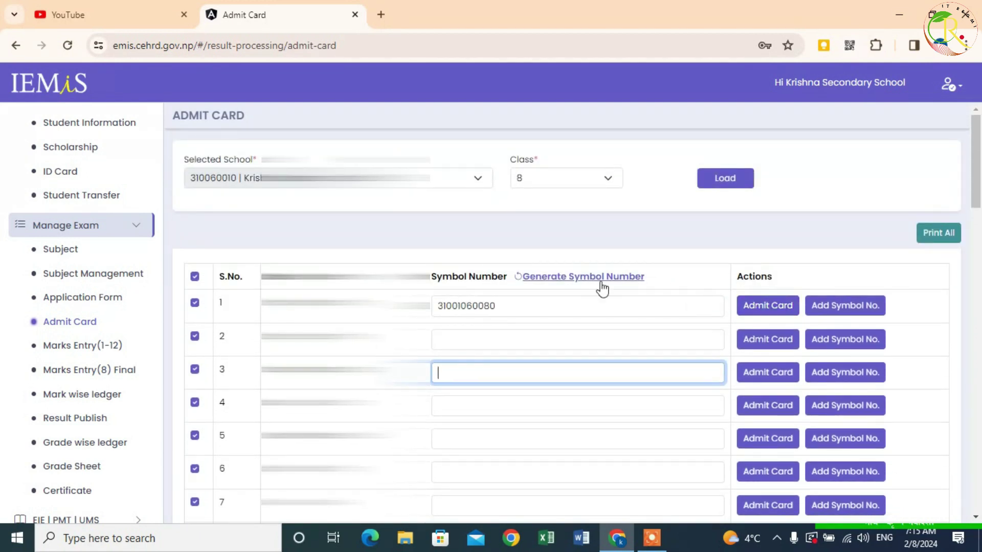
# Open the first student's admit card, review its details, subjects and instructions, and close it without printing
pyautogui.click(753, 309)
pyautogui.scroll(-3, 510, 315)
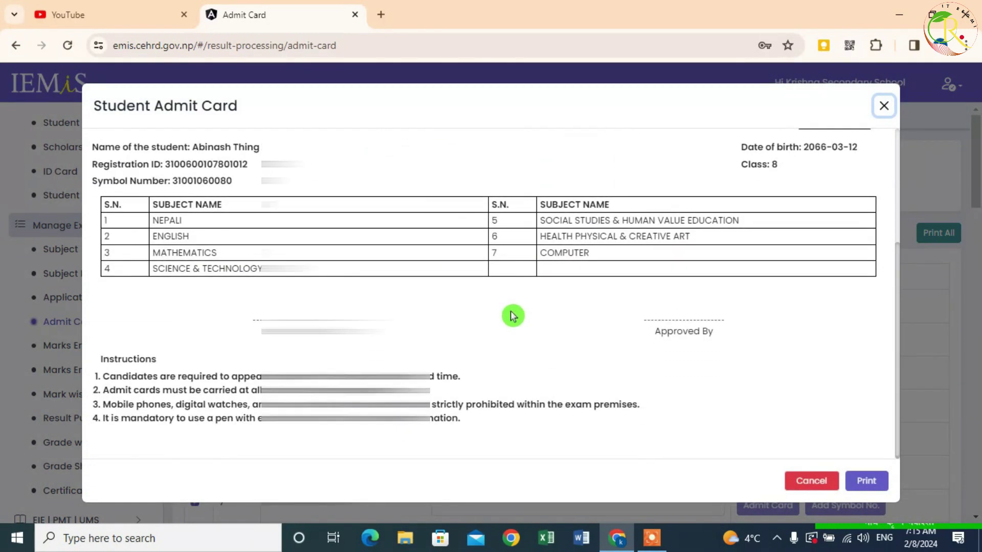
pyautogui.scroll(3, 513, 315)
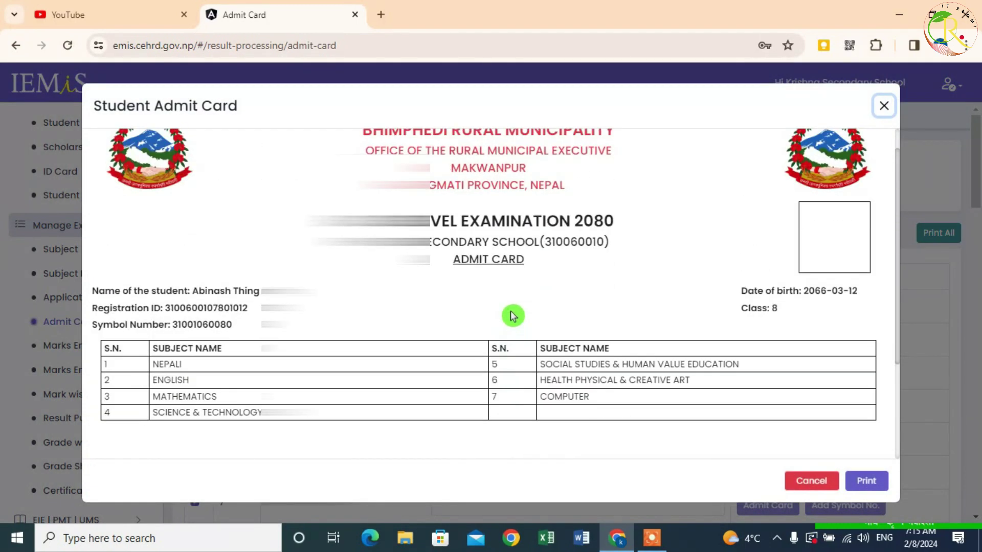
pyautogui.scroll(1, 513, 316)
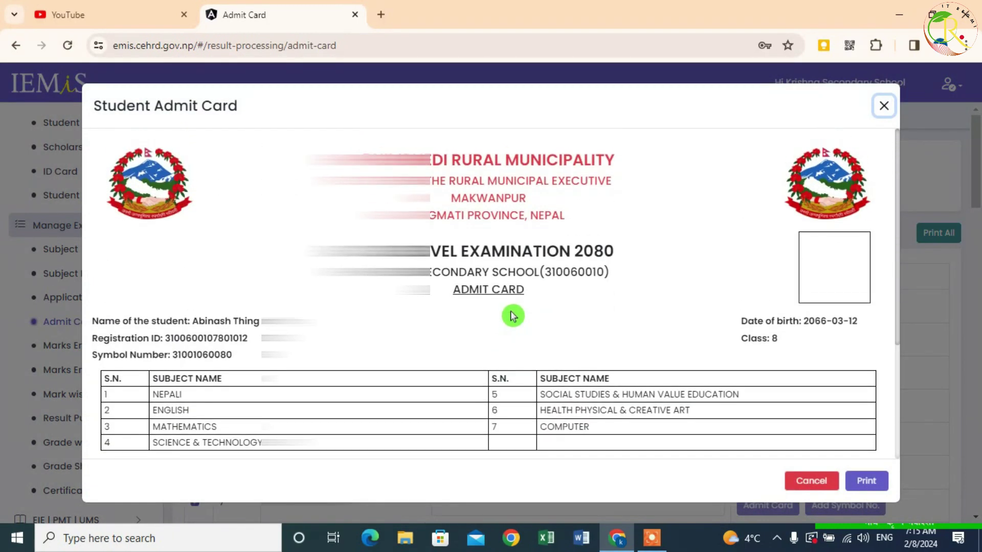
pyautogui.click(881, 107)
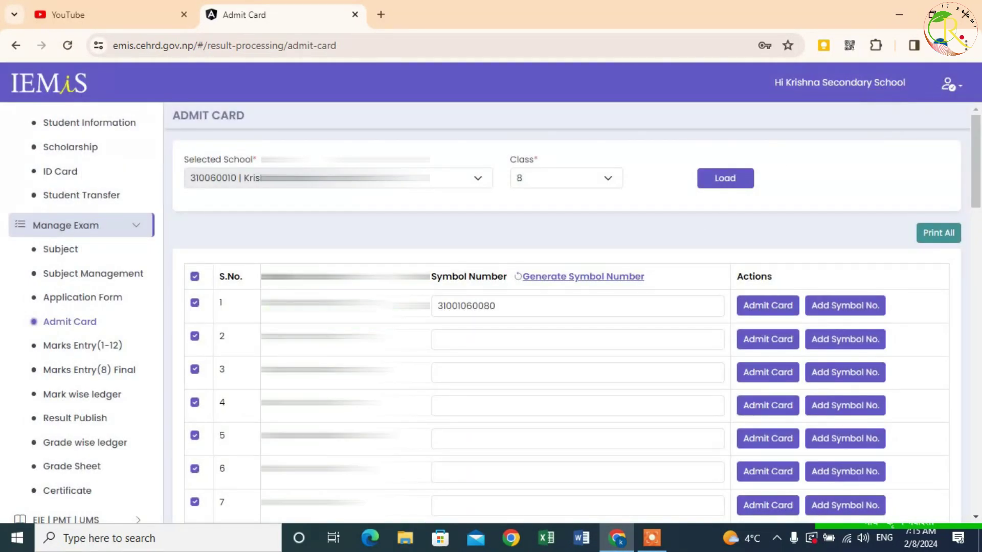
# Open the final marks entry page for class 8, load the 2080 student list and look through it
pyautogui.click(91, 371)
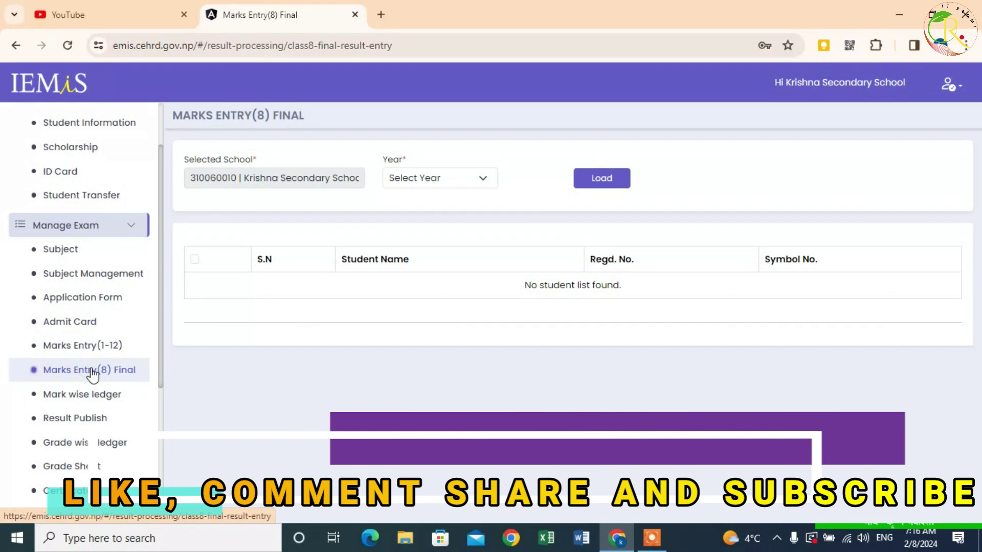
pyautogui.click(462, 182)
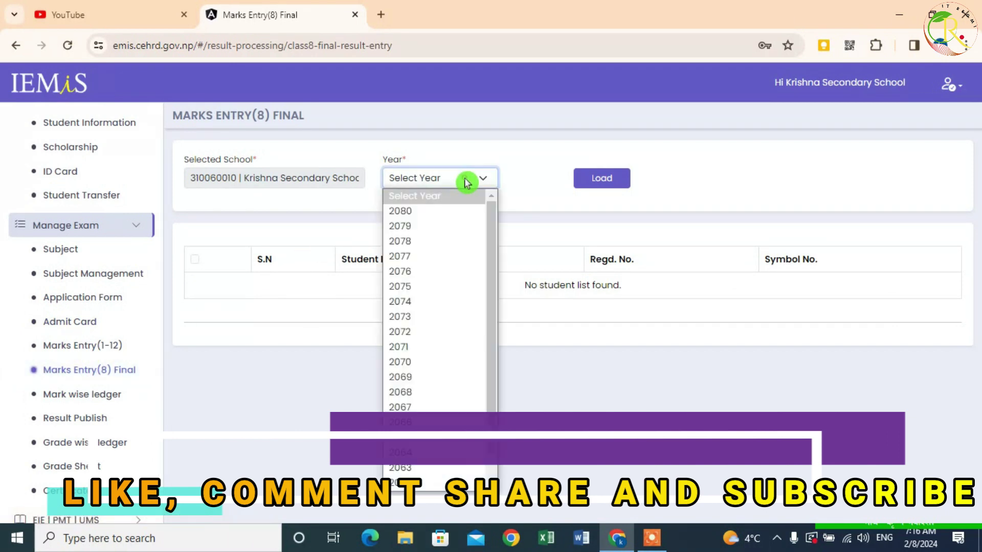
pyautogui.click(443, 212)
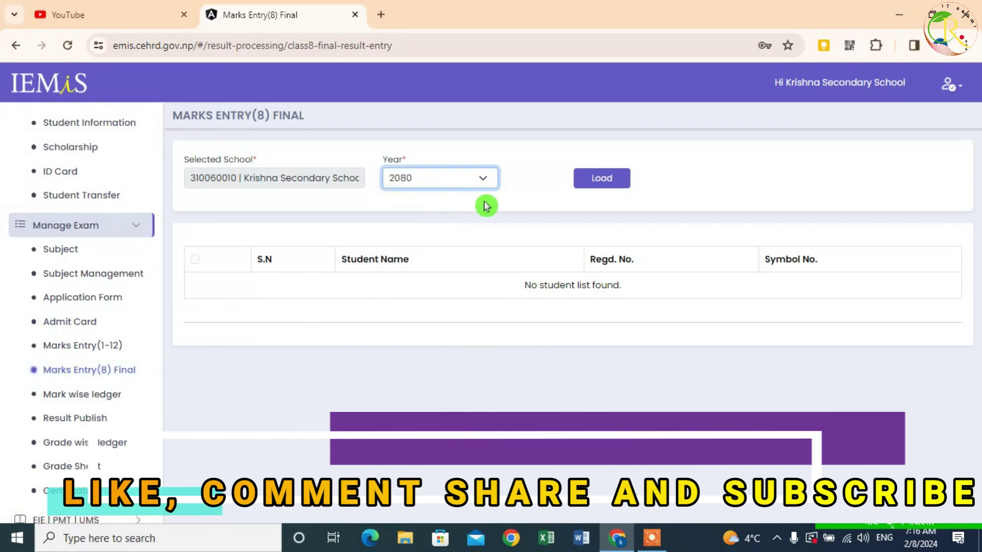
pyautogui.click(608, 186)
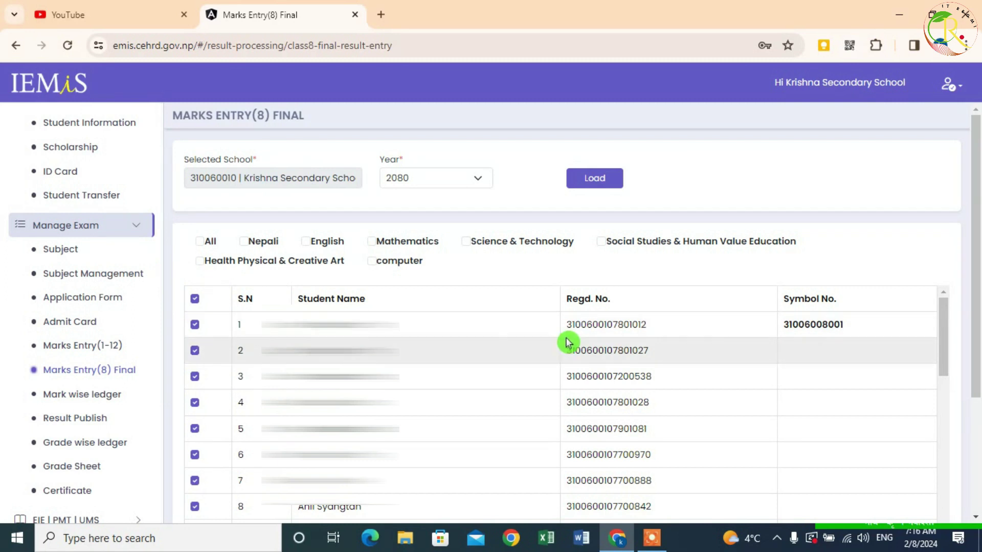
pyautogui.scroll(-4, 570, 339)
pyautogui.scroll(4, 559, 347)
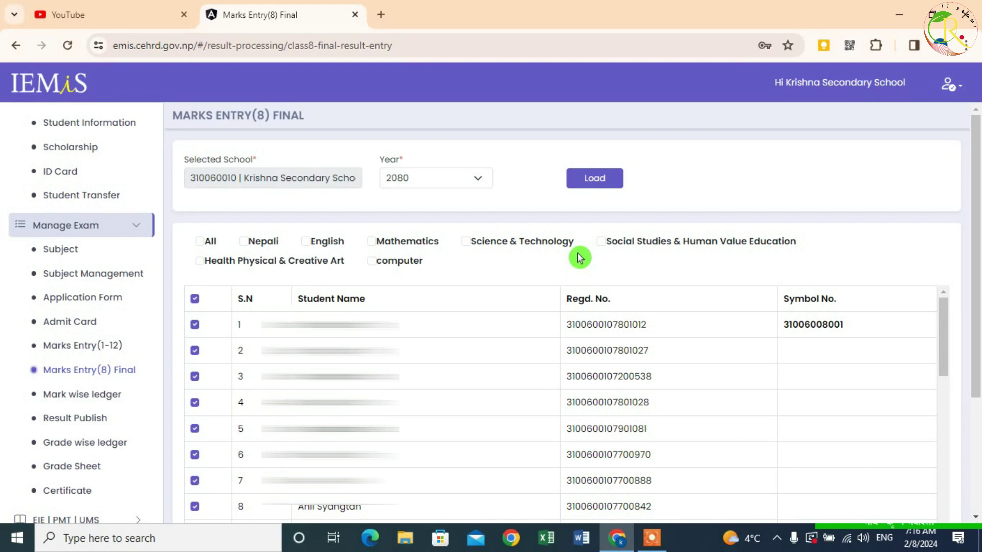
# Include all subjects in the class 8 final marks table, switching the computer subject off and back on
pyautogui.click(202, 241)
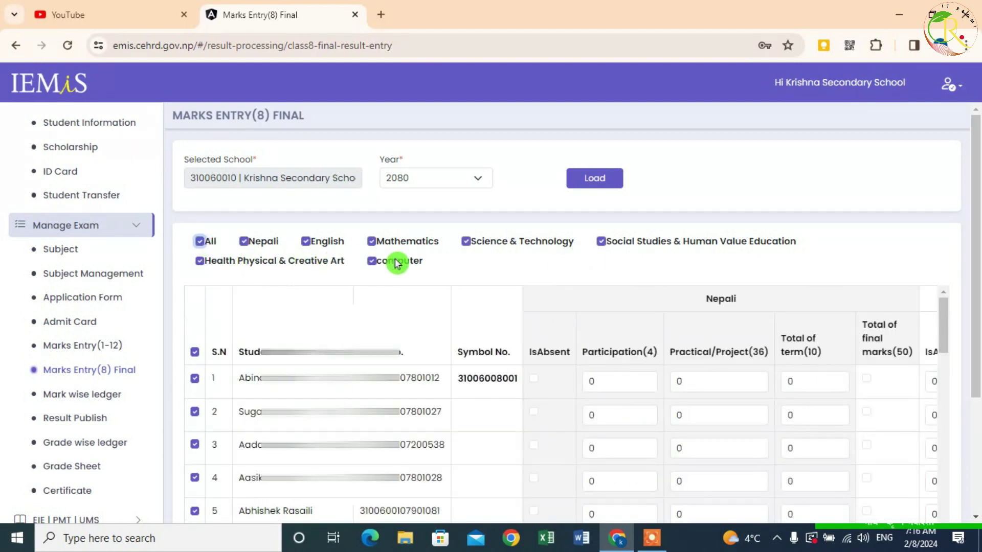
pyautogui.click(369, 265)
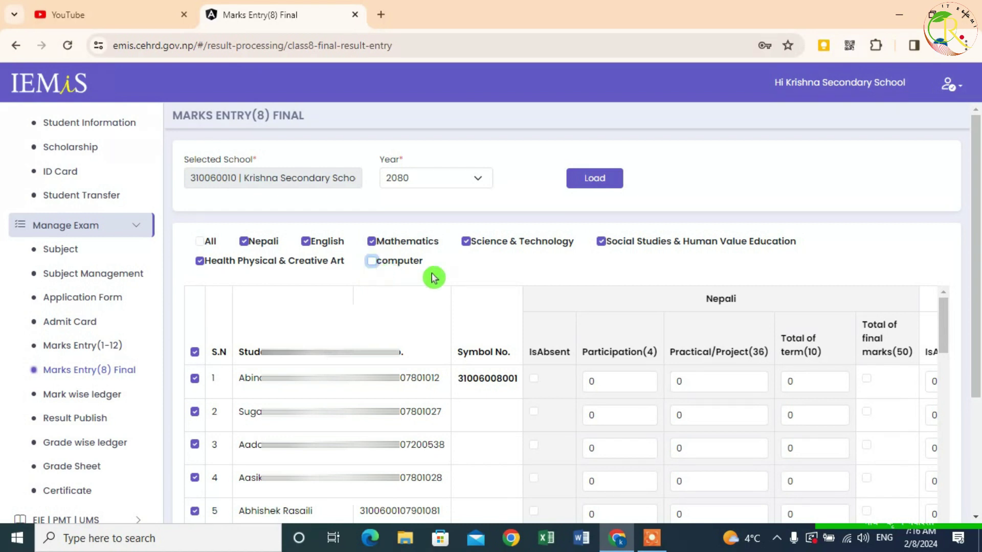
pyautogui.click(372, 263)
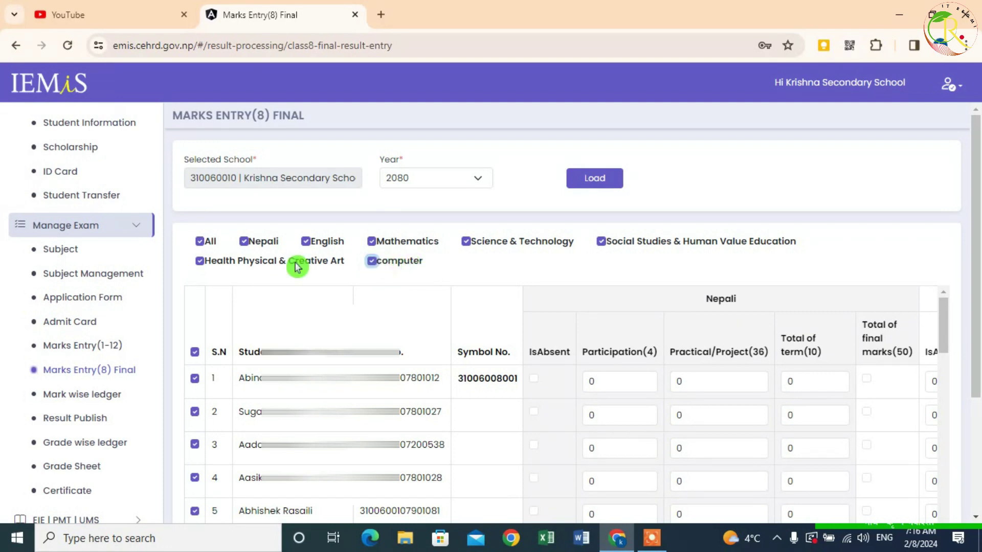
pyautogui.click(381, 266)
pyautogui.click(380, 266)
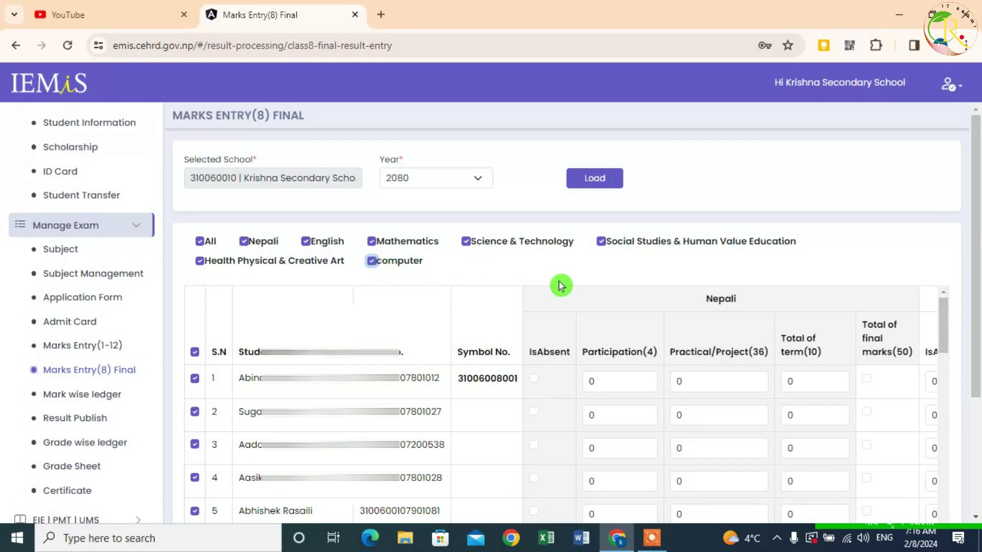
# Examine the Nepali entry fields for absence, participation, practical/project, term total and final marks across the students
pyautogui.scroll(-2, 561, 284)
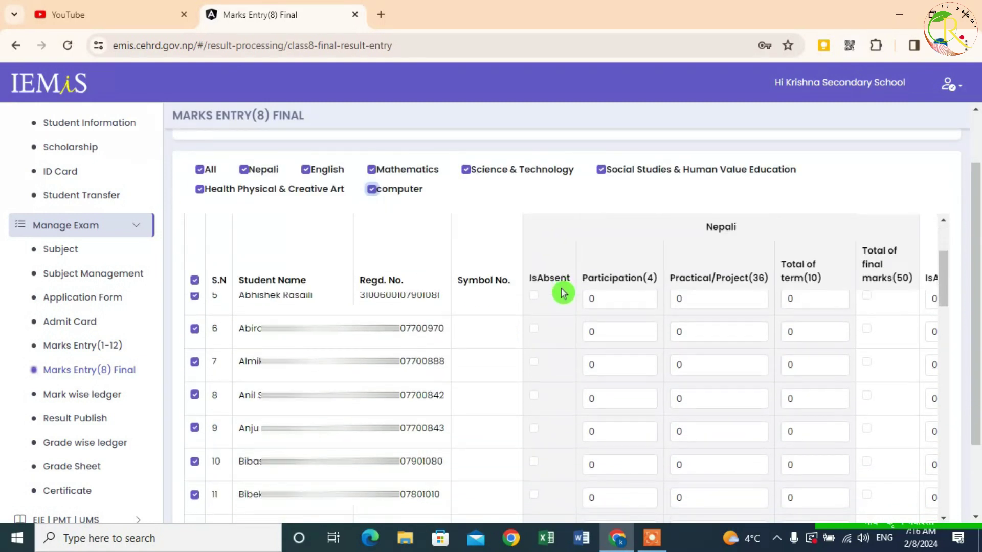
pyautogui.click(758, 383)
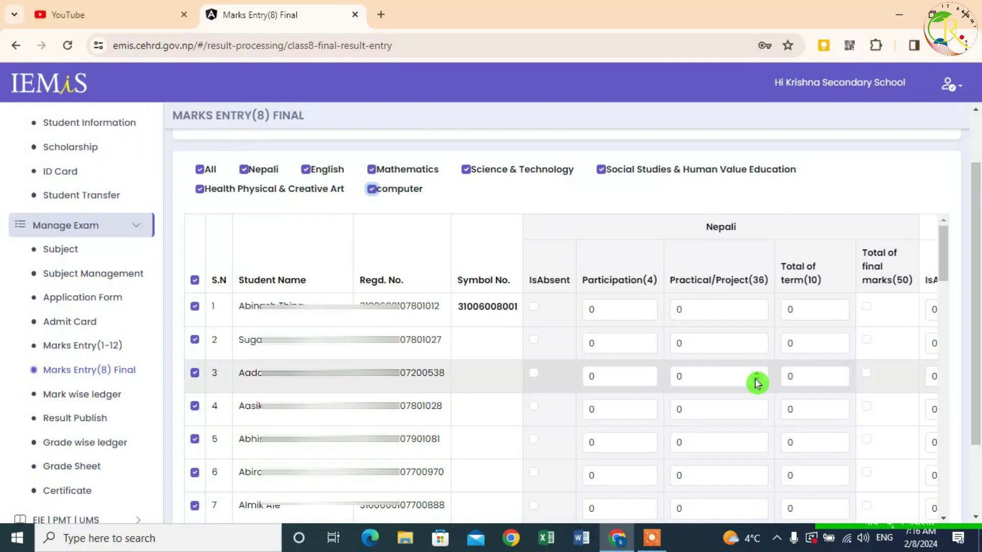
pyautogui.scroll(-7, 629, 317)
pyautogui.click(648, 324)
pyautogui.scroll(5, 624, 333)
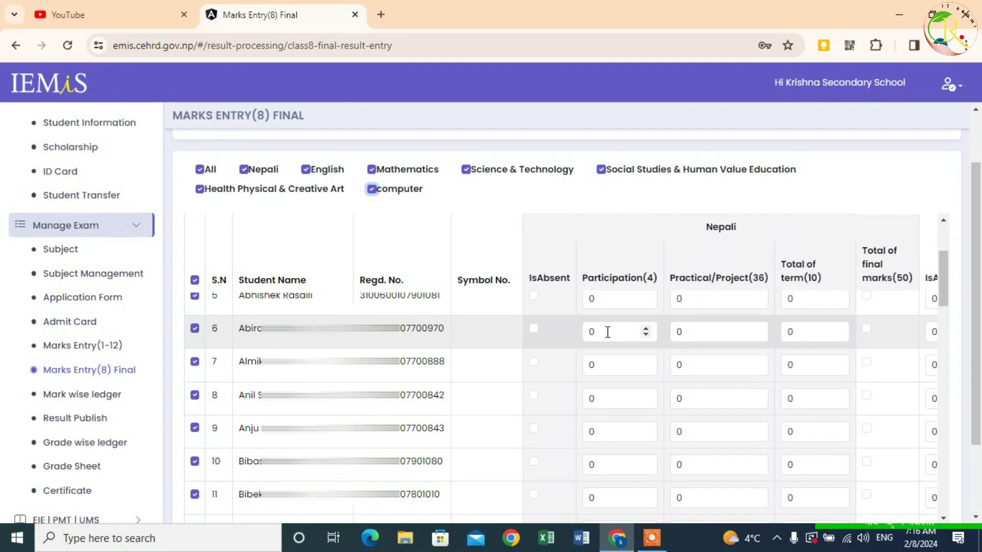
pyautogui.click(557, 295)
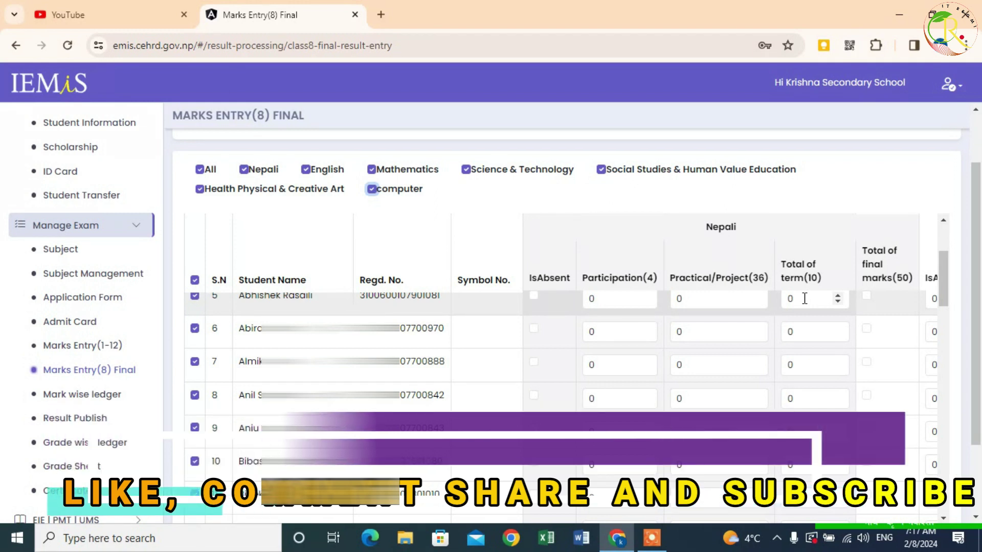
pyautogui.click(783, 300)
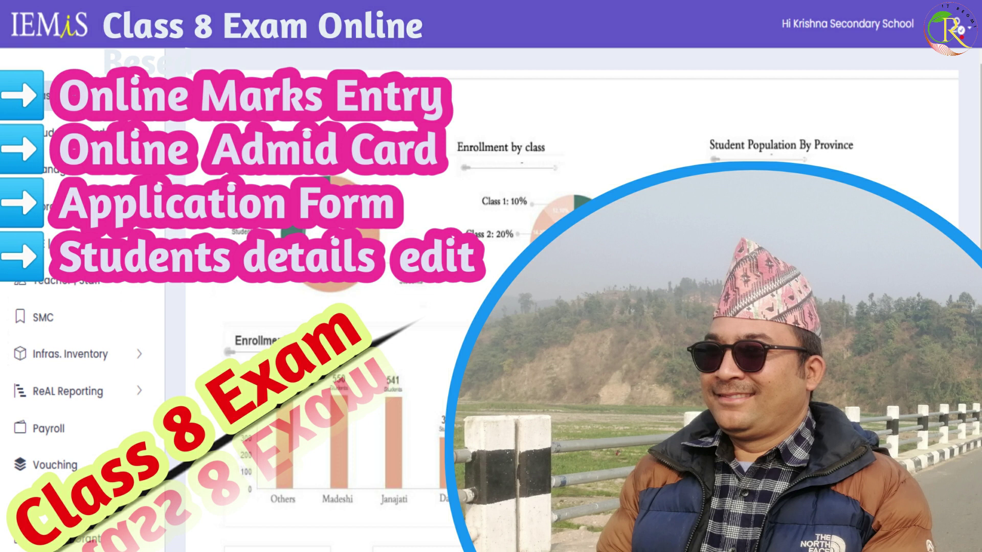
# Examine the computer subject's mark columns and the full student list, including the option for saving the marks
pyautogui.moveTo(900, 429); pyautogui.dragTo(925, 432)
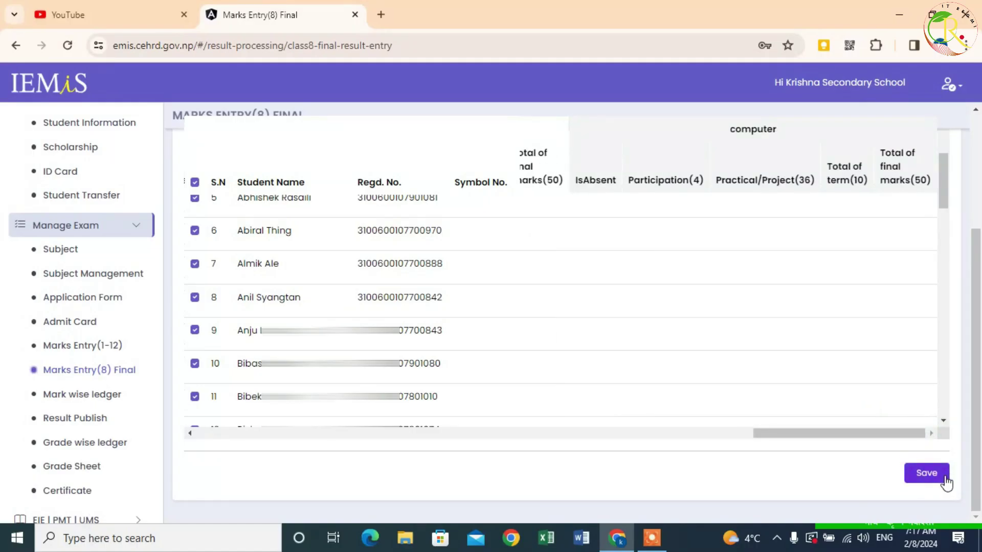
pyautogui.scroll(3, 931, 478)
pyautogui.scroll(3, 931, 473)
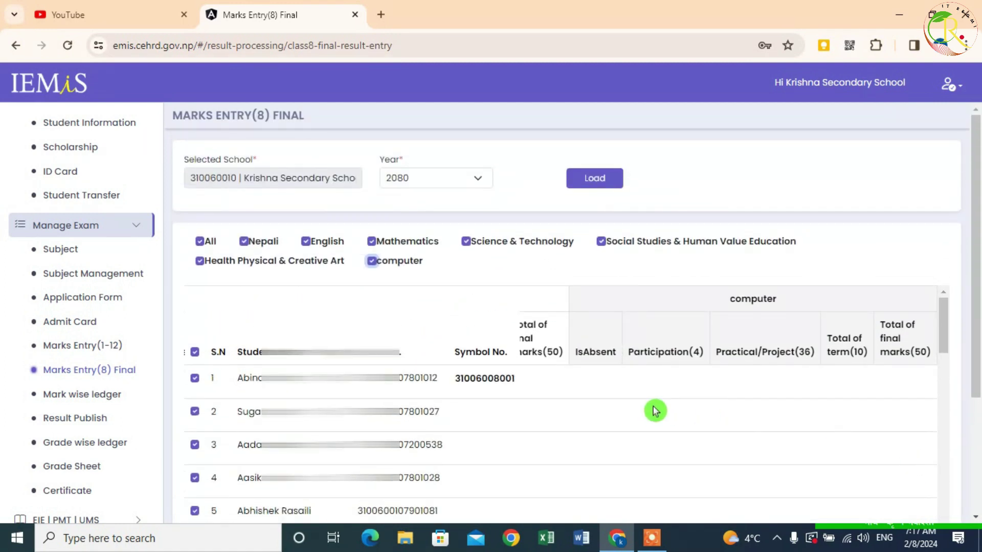
pyautogui.scroll(-20, 656, 409)
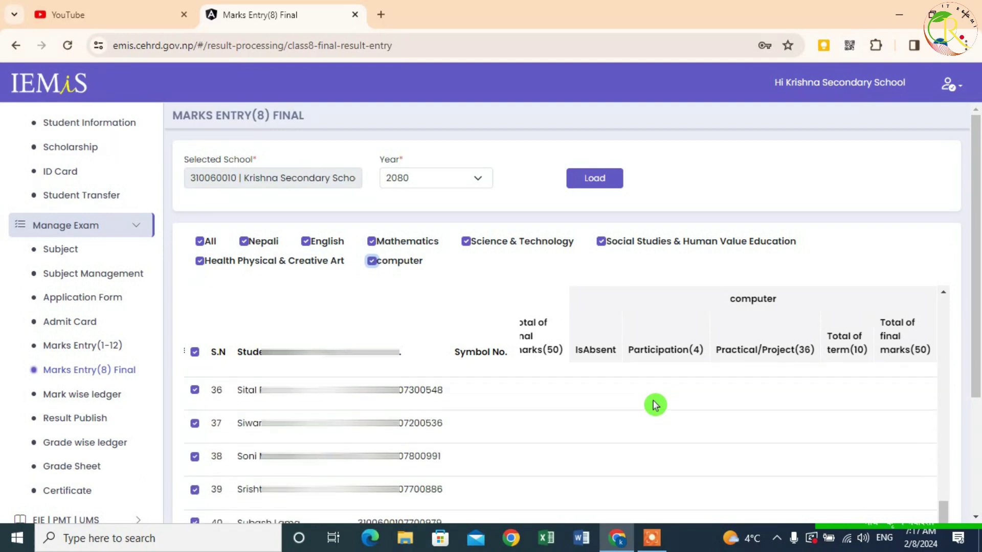
pyautogui.scroll(-3, 656, 405)
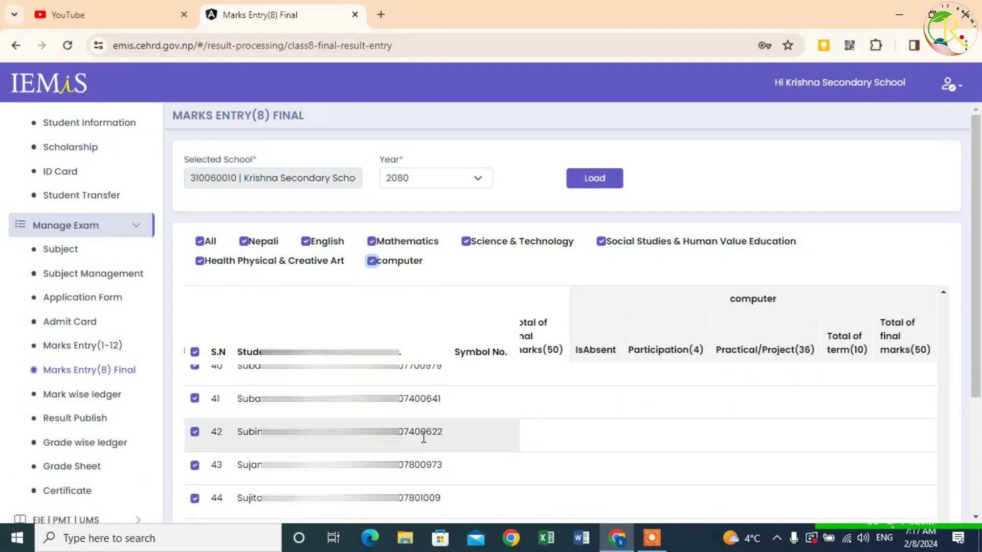
pyautogui.scroll(-3, 424, 434)
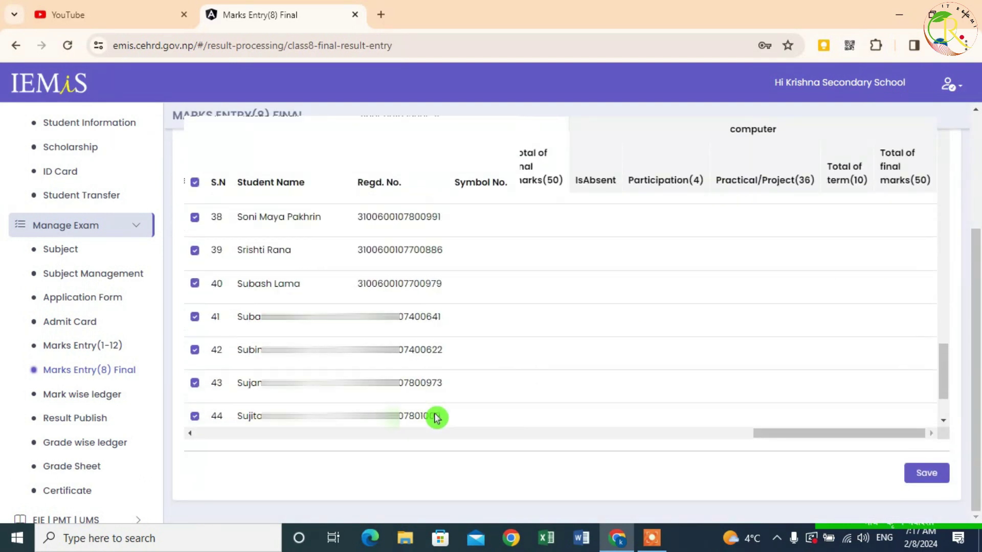
pyautogui.scroll(3, 435, 417)
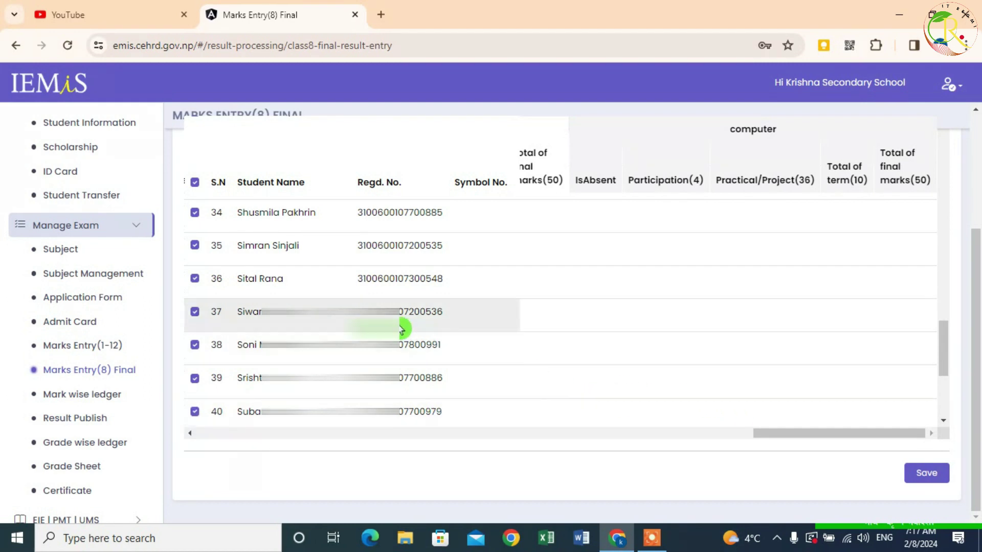
pyautogui.scroll(12, 590, 325)
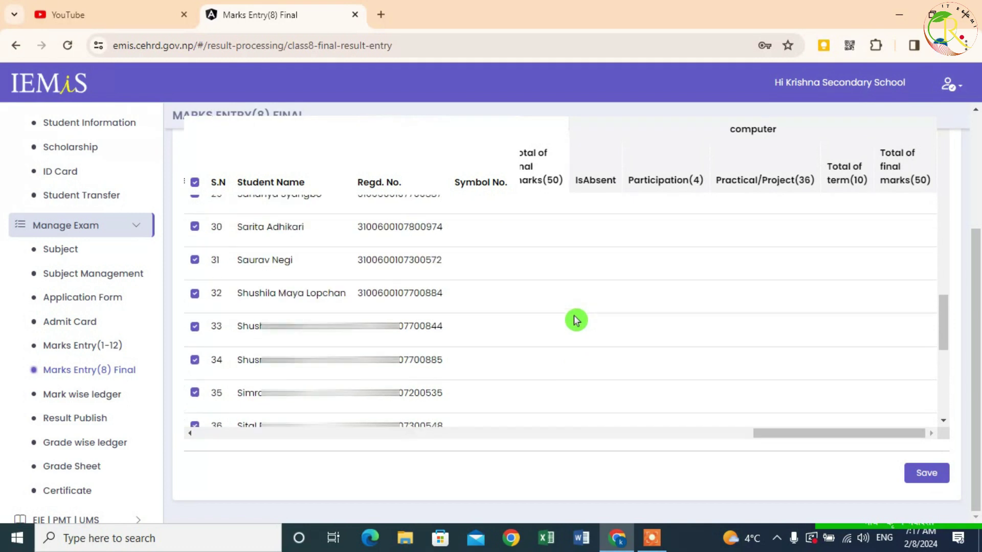
pyautogui.scroll(11, 408, 304)
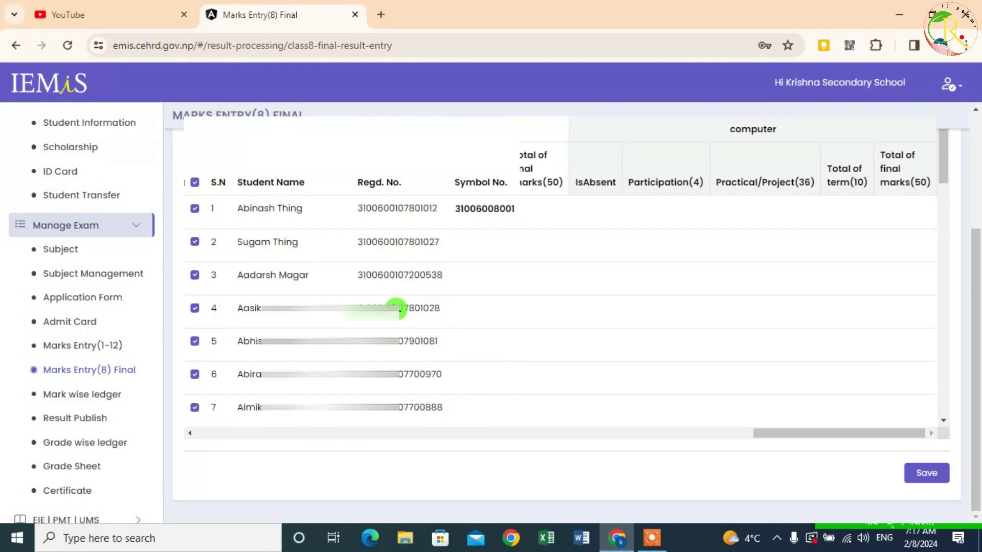
pyautogui.click(210, 308)
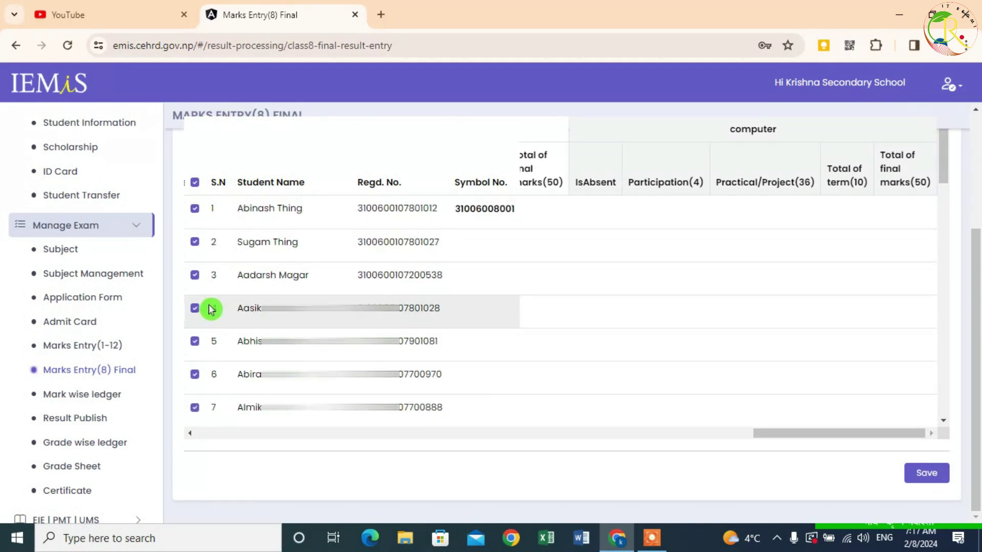